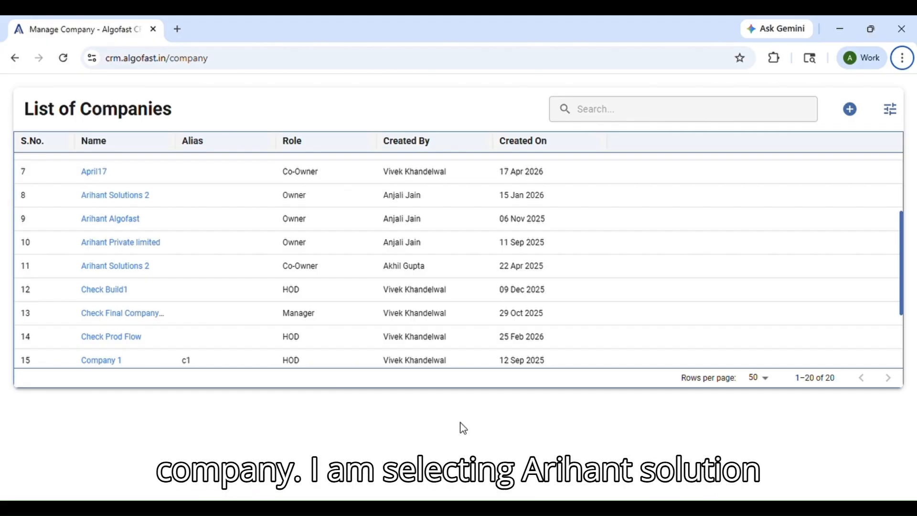
# Step: Open the Arihant Solutions 2 company with the Co-Owner role and go to its Contract Config page
pyautogui.click(137, 269)
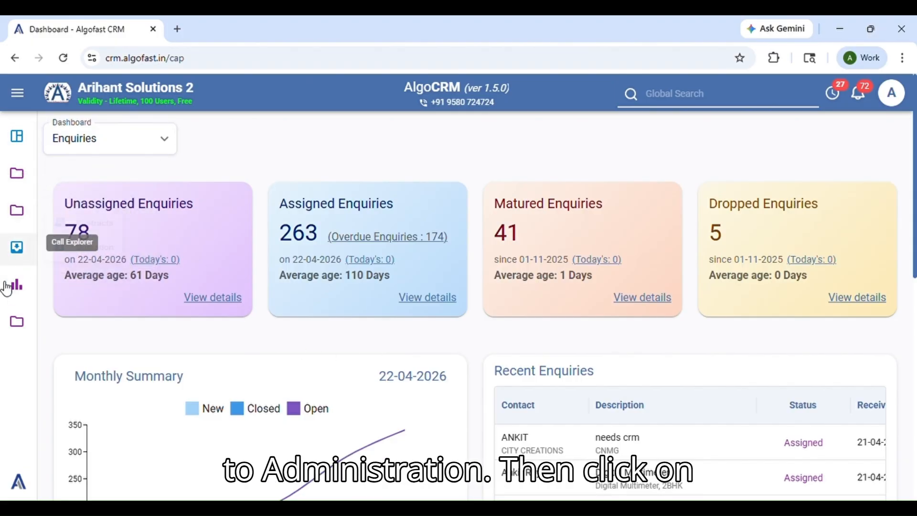
pyautogui.moveTo(16, 320)
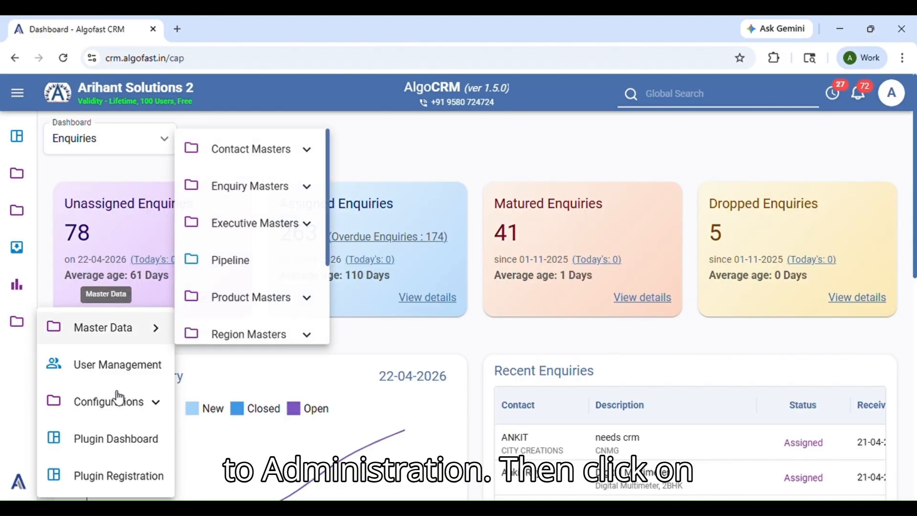
pyautogui.moveTo(122, 404)
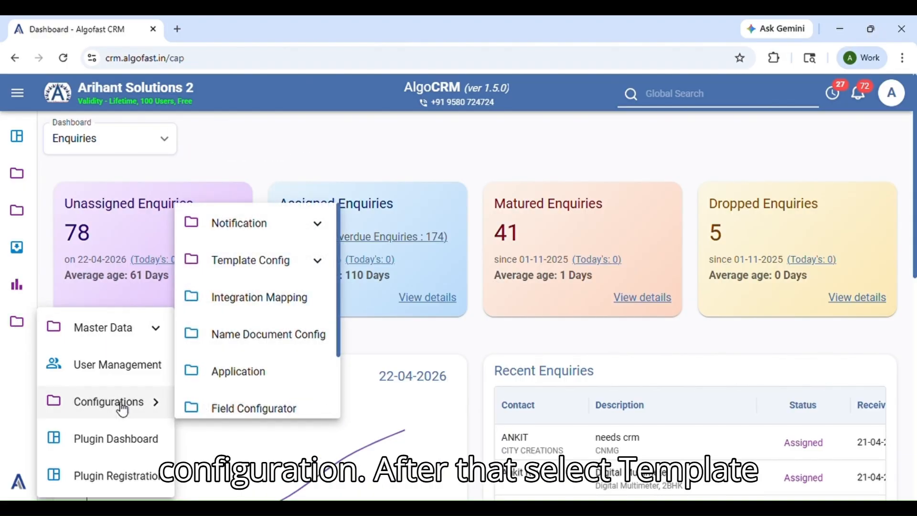
pyautogui.moveTo(270, 275)
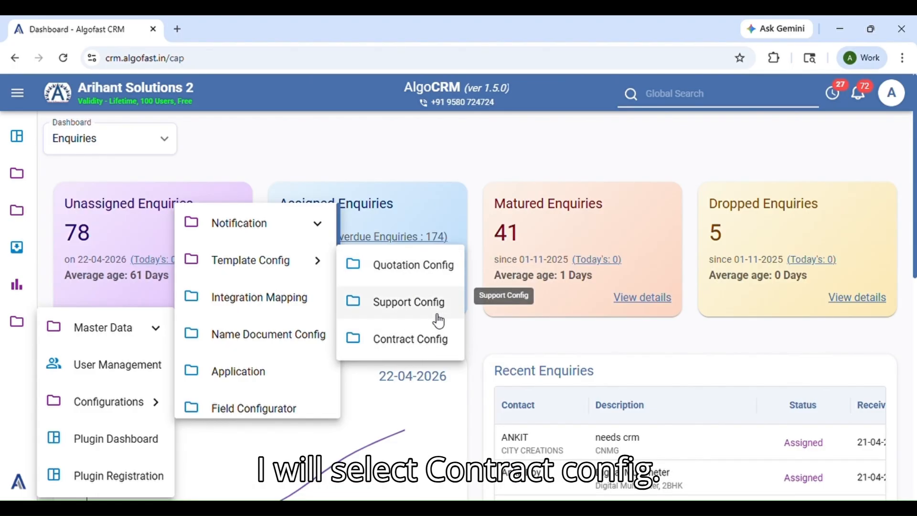
pyautogui.click(411, 347)
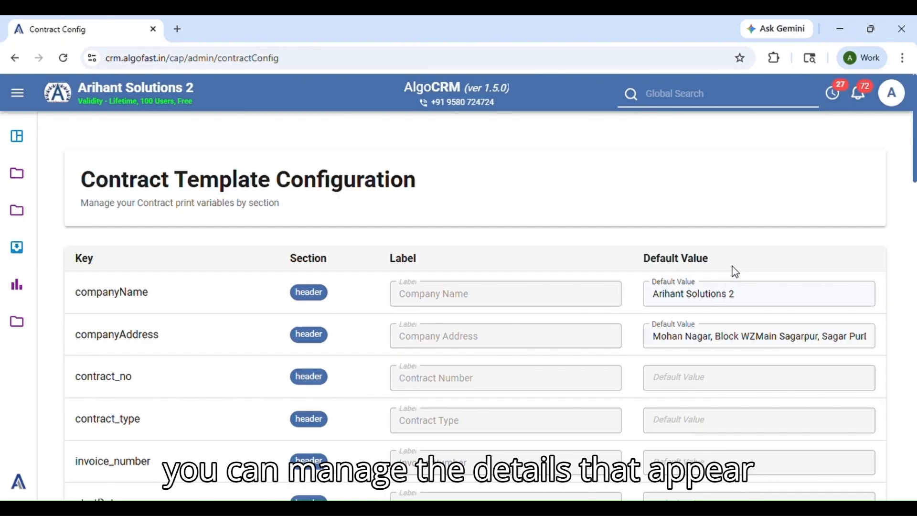
# Step: Review the header, body and footer variables listed in the contract template configuration
pyautogui.scroll(-2, 354, 364)
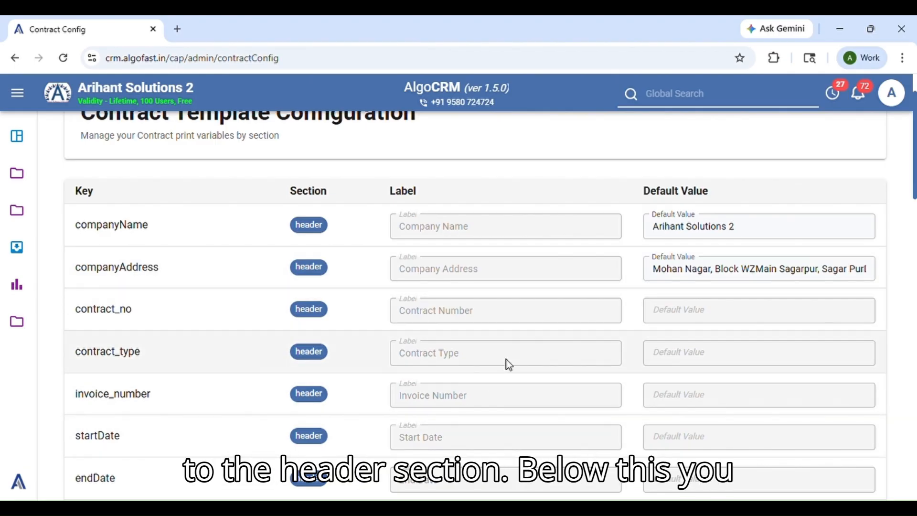
pyautogui.scroll(-1, 512, 360)
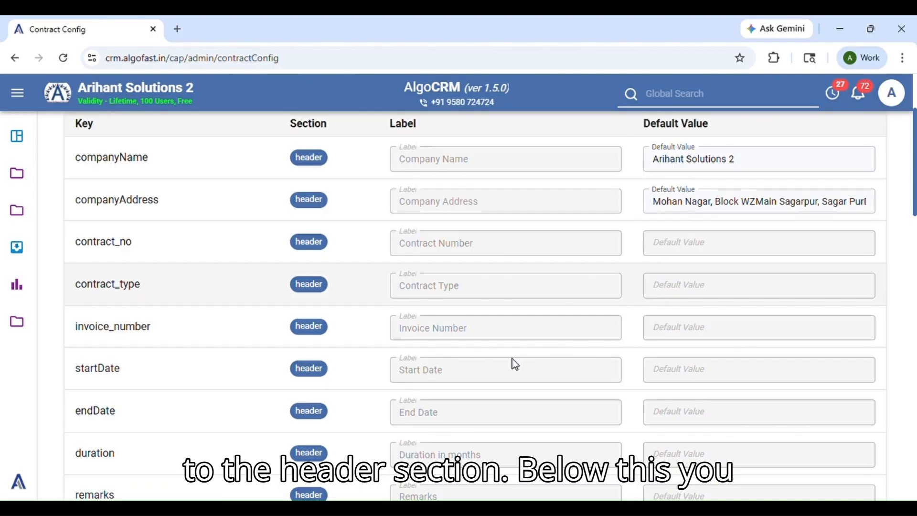
pyautogui.scroll(1, 512, 359)
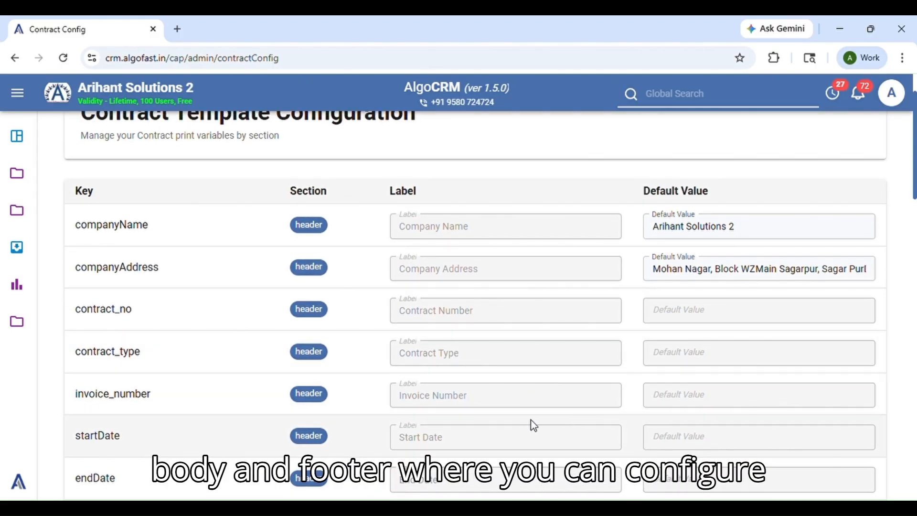
pyautogui.scroll(-7, 532, 426)
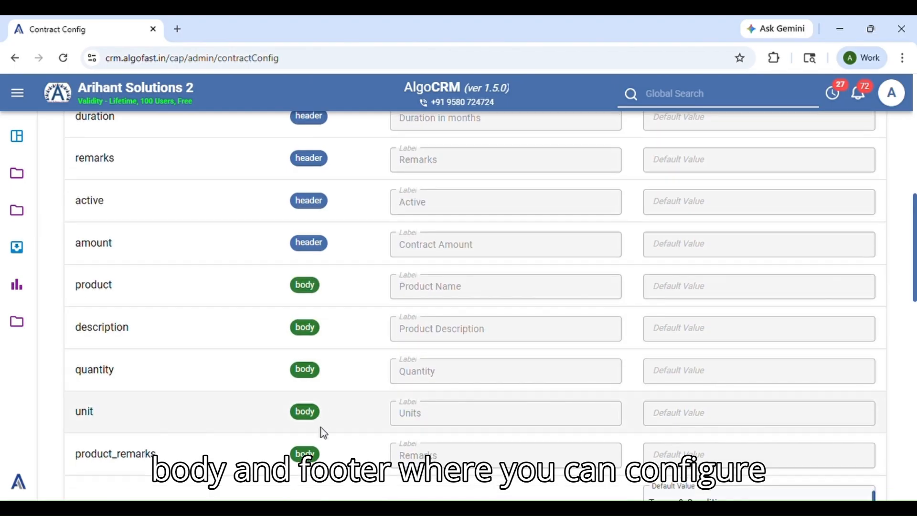
pyautogui.scroll(-1, 356, 409)
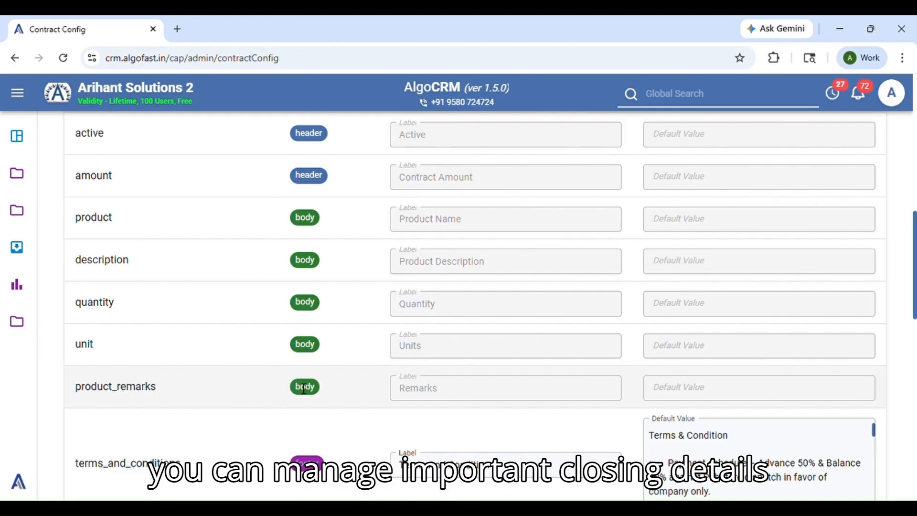
pyautogui.scroll(-3, 418, 361)
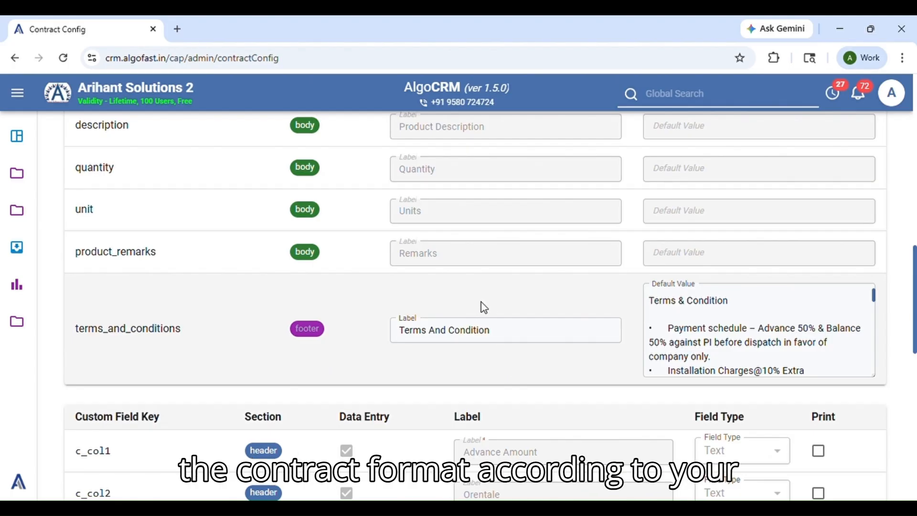
pyautogui.scroll(10, 494, 308)
pyautogui.scroll(3, 497, 311)
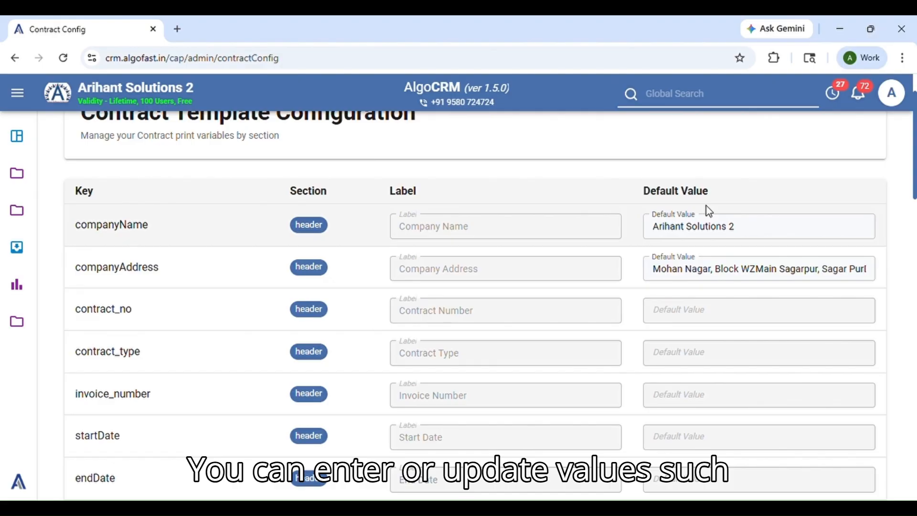
# Step: Inspect the default values for companyName and companyAddress, the footer terms, and the custom field rows
pyautogui.click(772, 233)
pyautogui.click(759, 268)
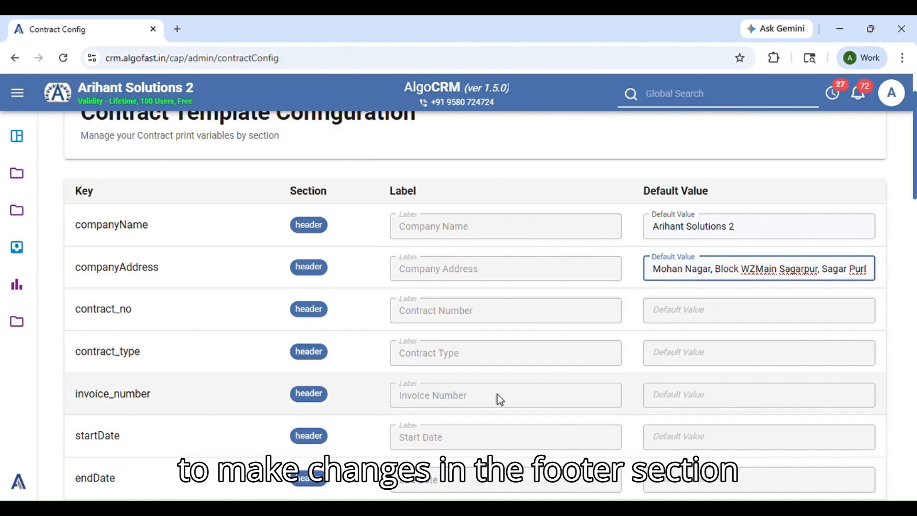
pyautogui.scroll(-12, 501, 396)
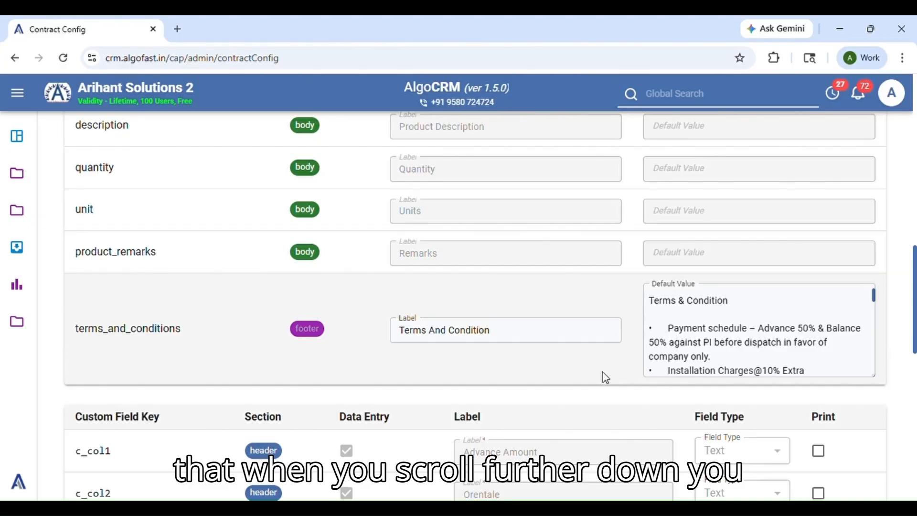
pyautogui.scroll(-4, 499, 359)
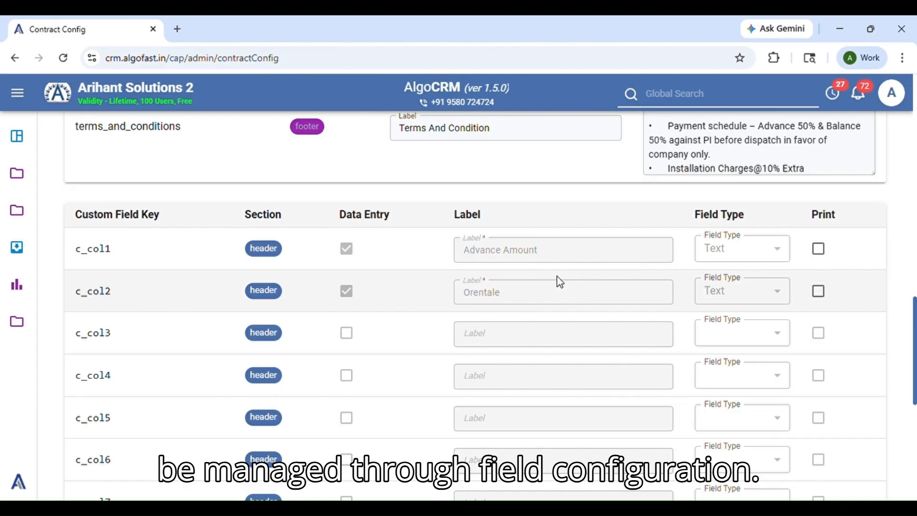
pyautogui.scroll(-5, 579, 393)
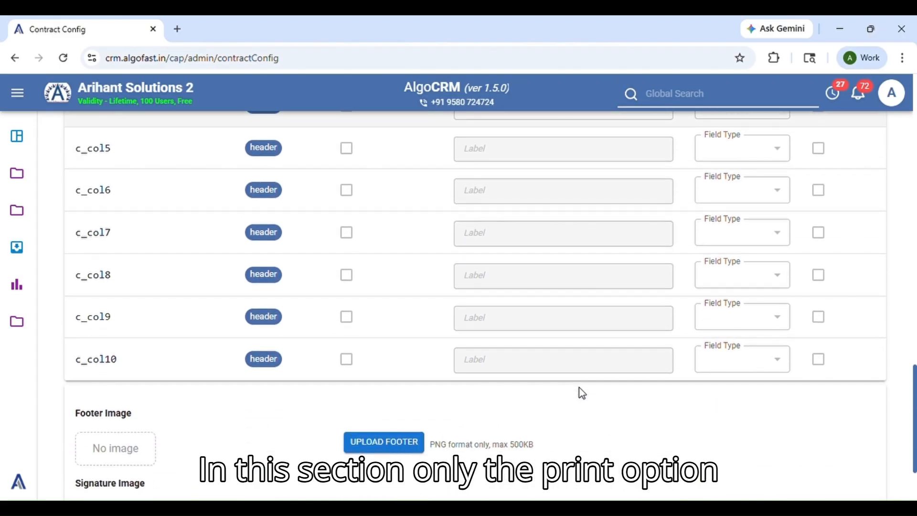
# Step: Try the Print option on the Advance Amount custom field c_col1 and turn it off again
pyautogui.scroll(7, 568, 340)
pyautogui.scroll(-3, 569, 344)
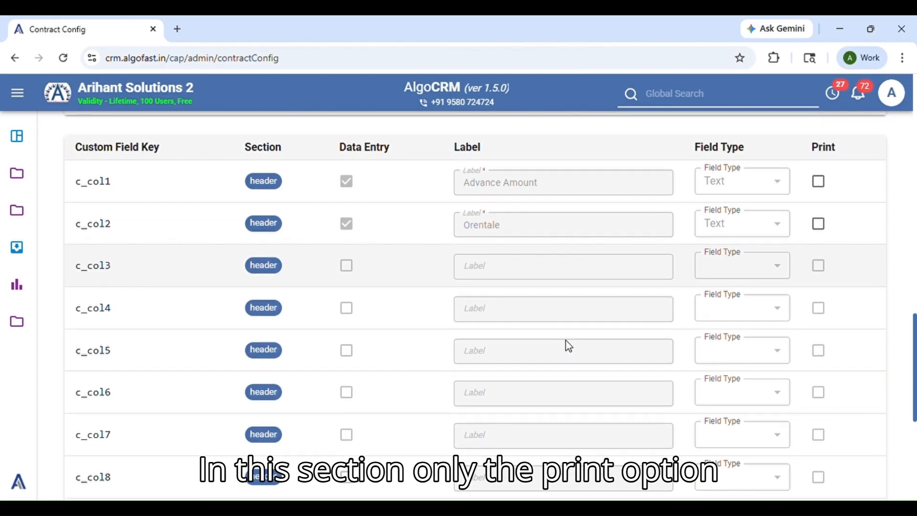
pyautogui.click(829, 187)
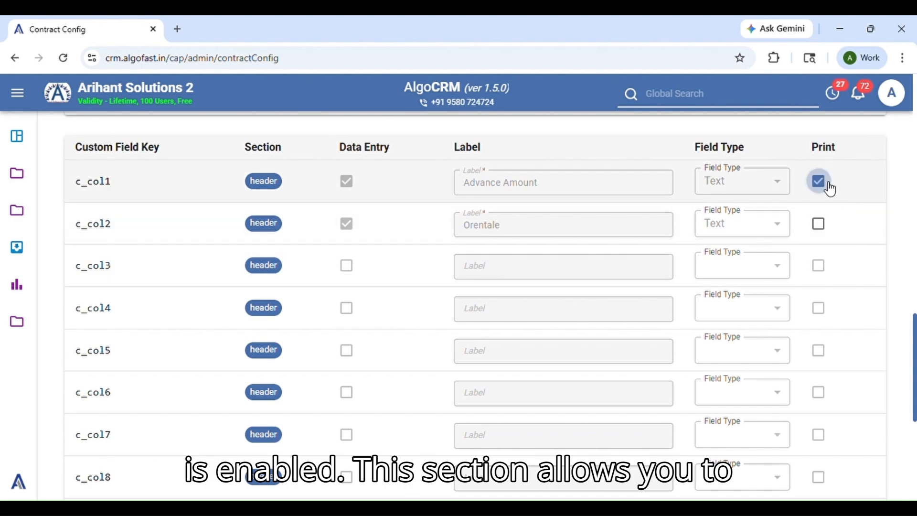
pyautogui.click(830, 188)
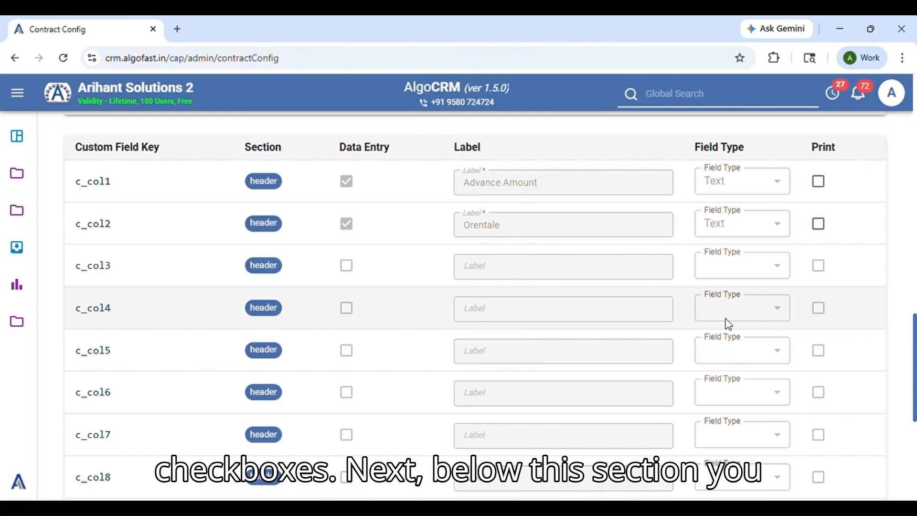
# Step: Look over the footer and signature image options and recheck the company name and address default values
pyautogui.scroll(-1, 725, 322)
pyautogui.scroll(-6, 540, 343)
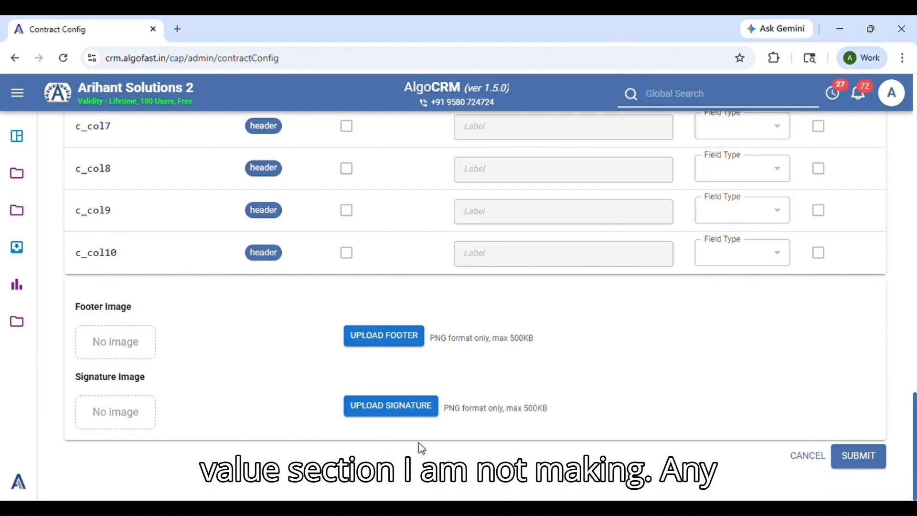
pyautogui.scroll(20, 410, 439)
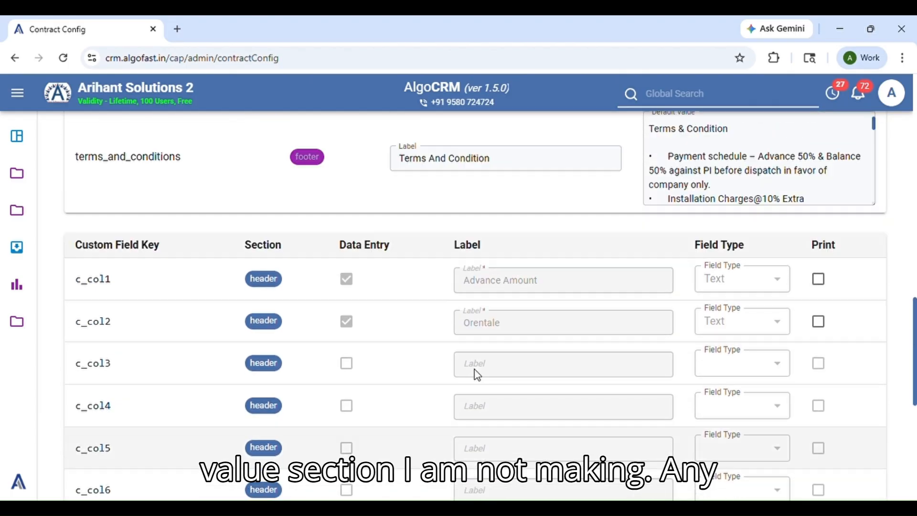
pyautogui.scroll(-4, 478, 375)
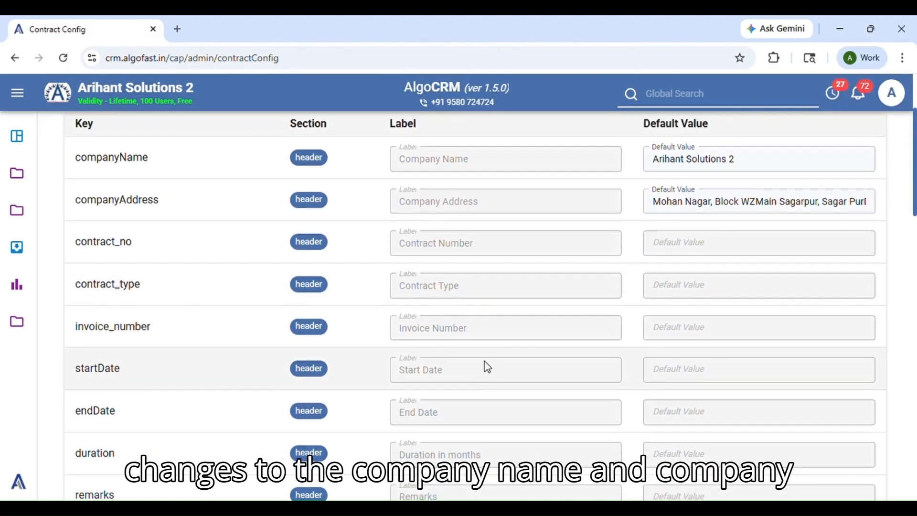
pyautogui.scroll(3, 486, 367)
pyautogui.click(731, 226)
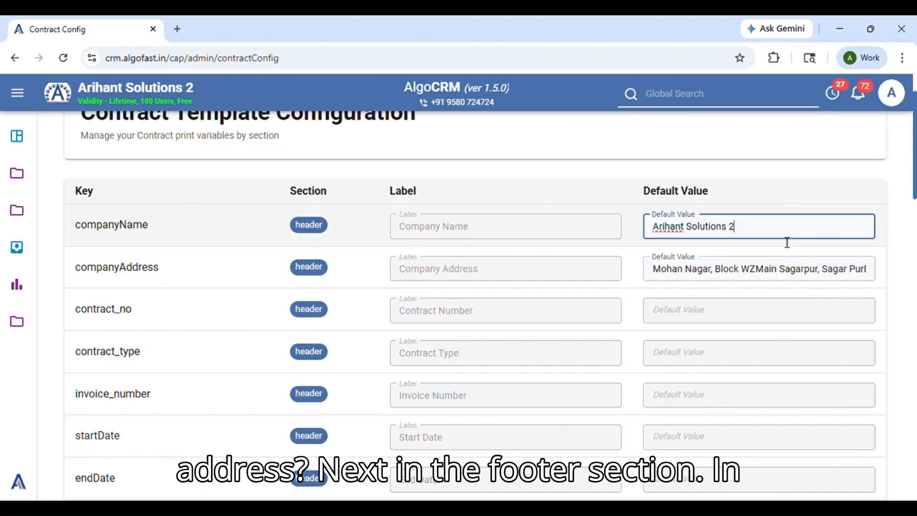
pyautogui.click(794, 267)
# Step: Read through the default text of the terms_and_conditions variable in the footer section
pyautogui.scroll(-12, 505, 356)
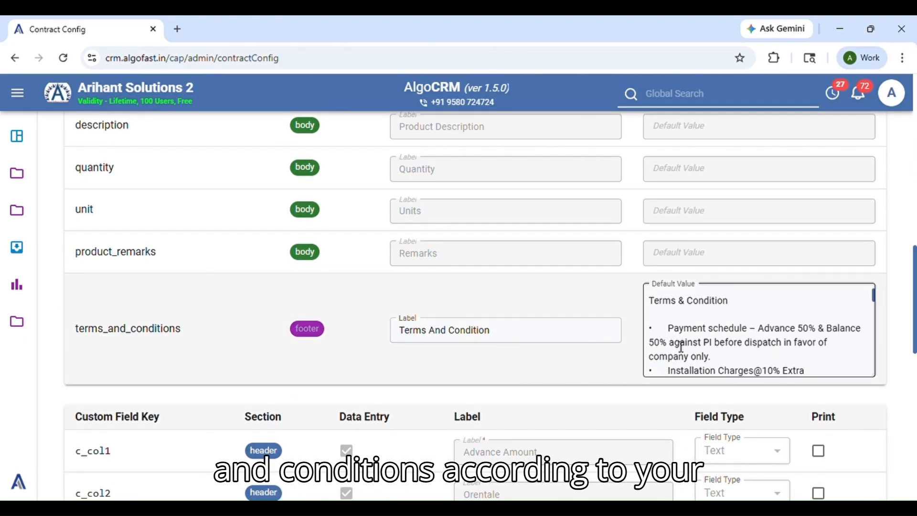
pyautogui.click(738, 321)
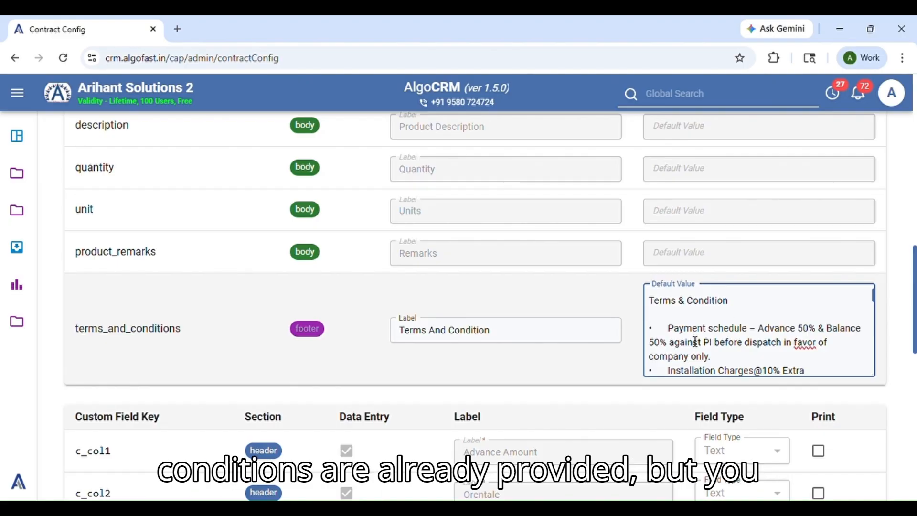
pyautogui.scroll(-4, 695, 341)
pyautogui.scroll(6, 728, 343)
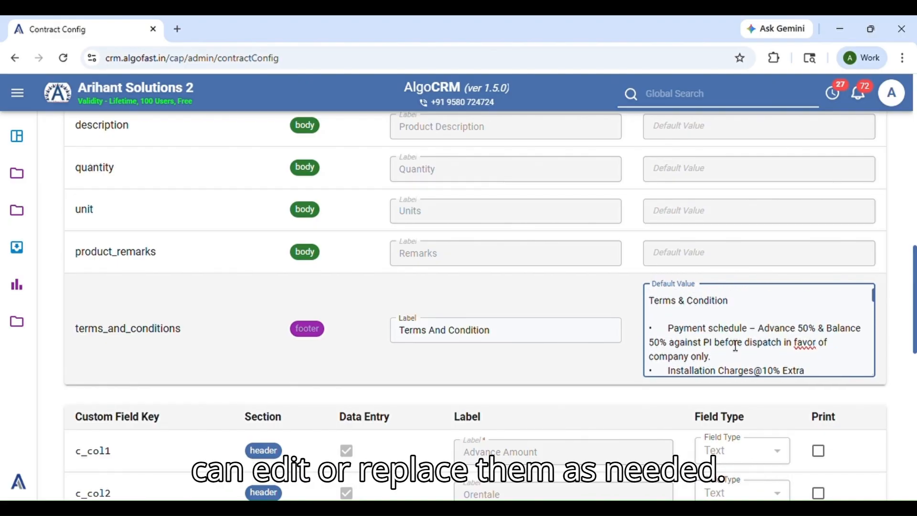
pyautogui.scroll(-2, 736, 374)
pyautogui.scroll(3, 760, 413)
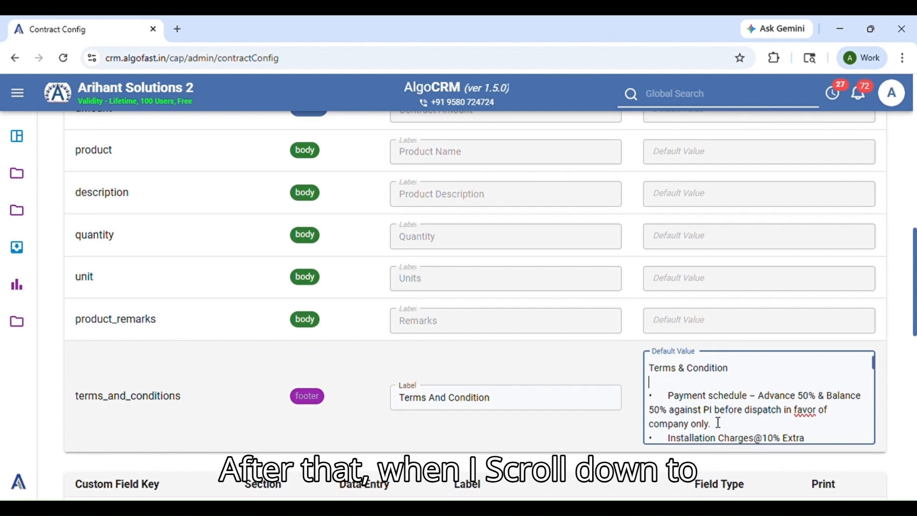
# Step: Enable printing for the custom fields c_col1 (Advance Amount) and c_col2 (Orentale)
pyautogui.scroll(-6, 510, 371)
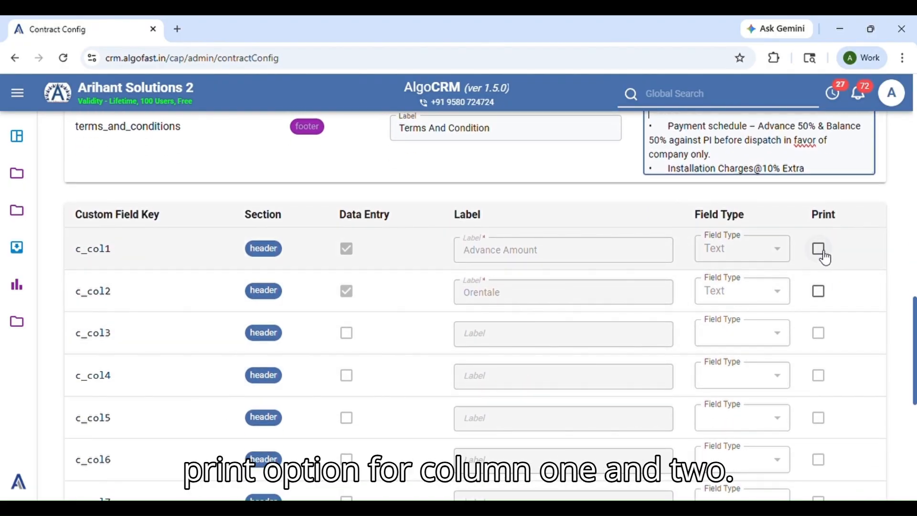
pyautogui.click(830, 260)
pyautogui.click(819, 291)
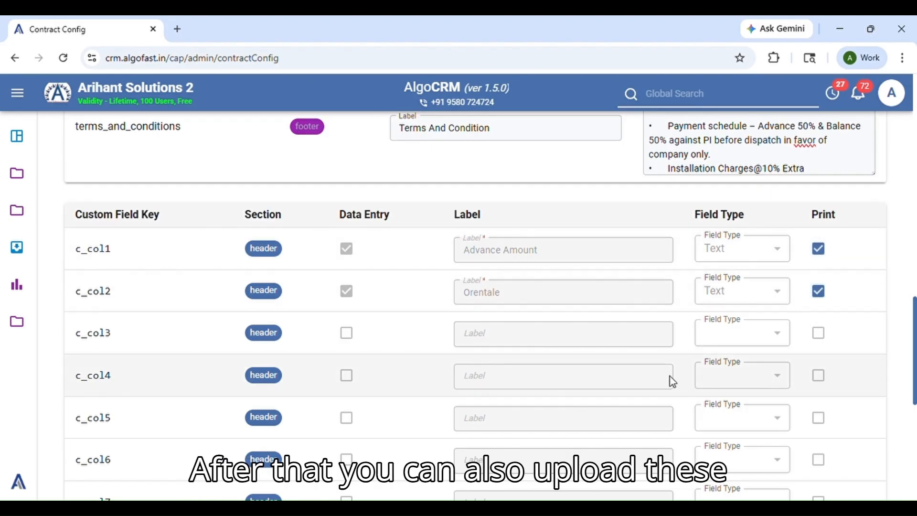
# Step: Upload the blue and grey A logo as the contract's footer image
pyautogui.scroll(-2, 497, 380)
pyautogui.scroll(-5, 496, 381)
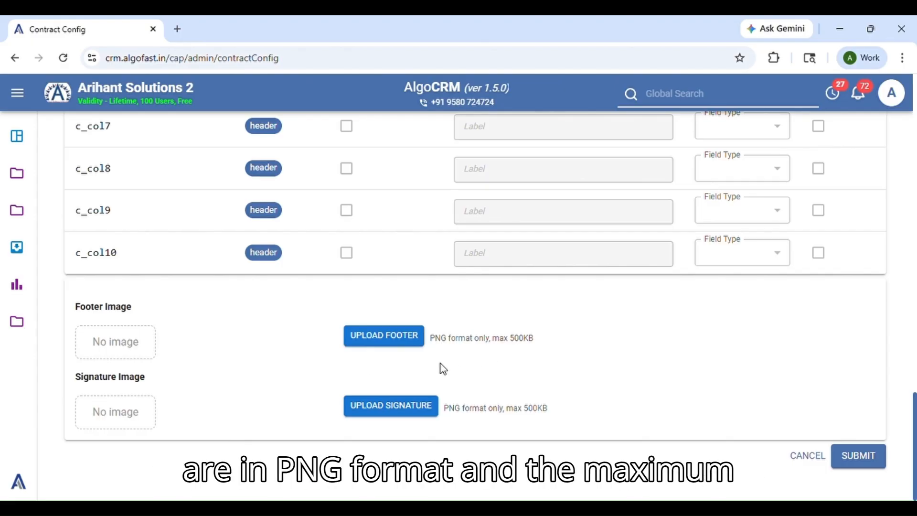
pyautogui.click(396, 340)
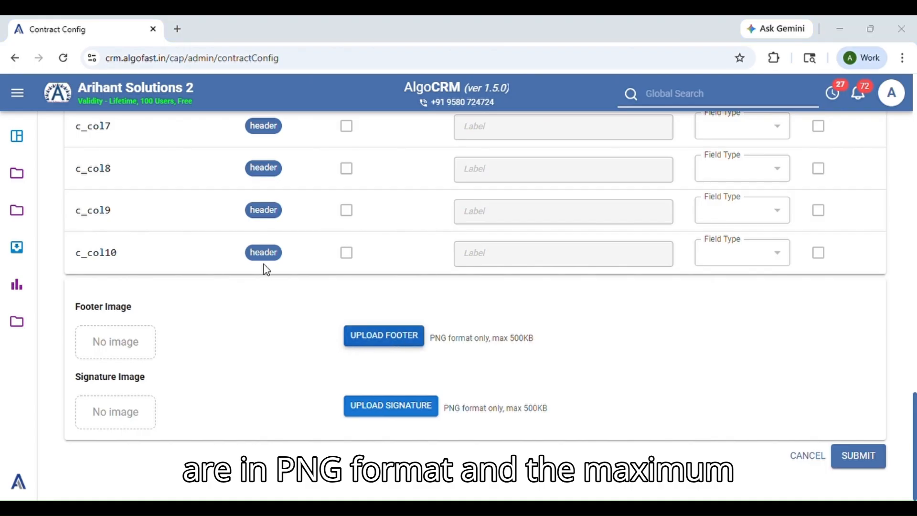
pyautogui.click(351, 314)
pyautogui.scroll(-1, 409, 400)
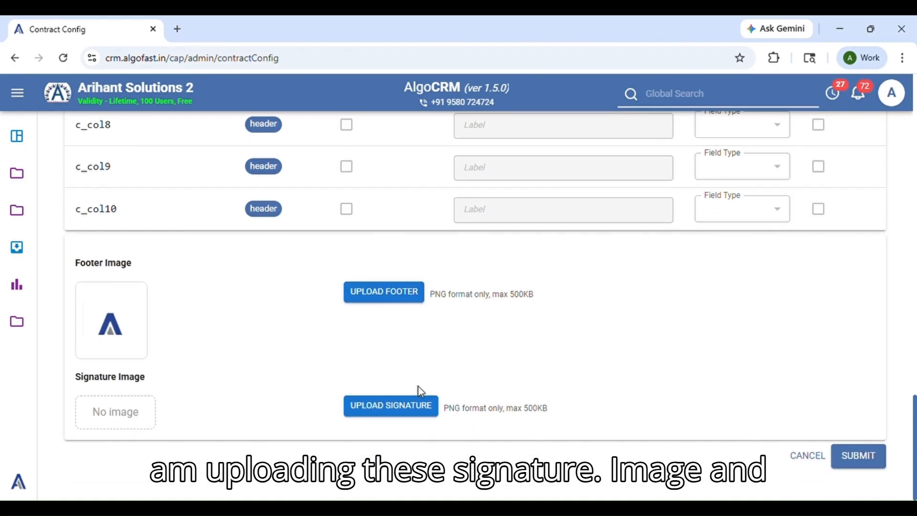
# Step: Upload the handwritten signature as the signature image and submit the contract template configuration
pyautogui.click(391, 403)
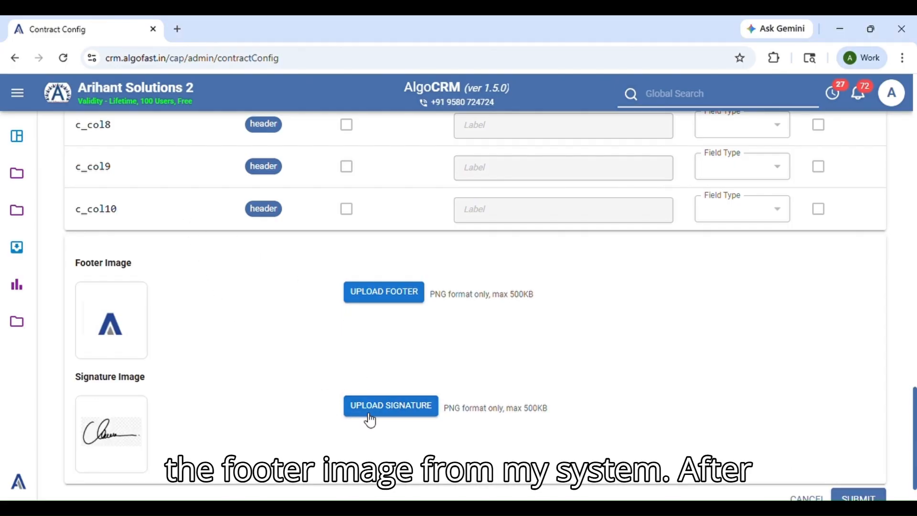
pyautogui.scroll(-1, 396, 453)
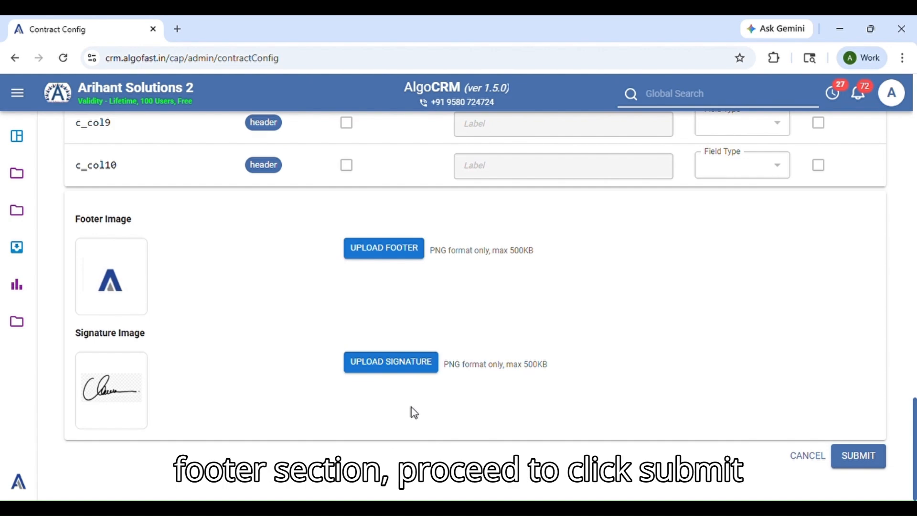
pyautogui.click(856, 459)
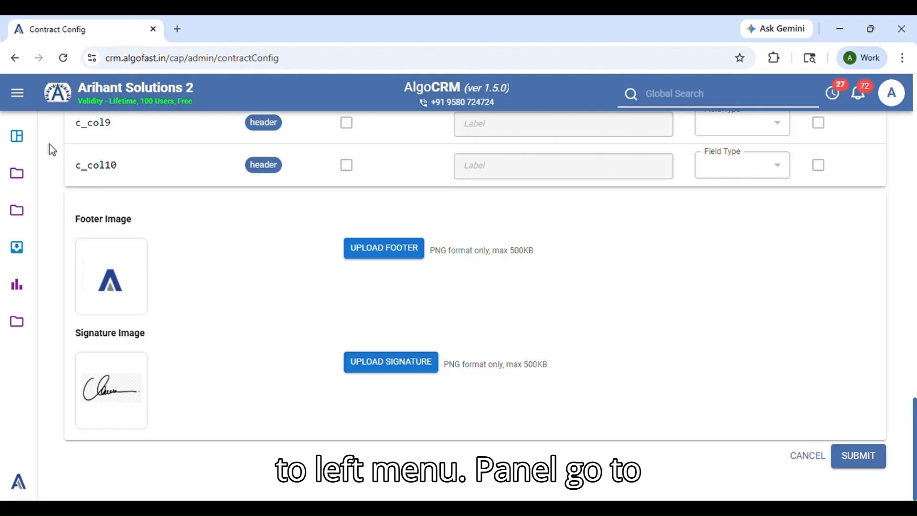
# Step: Open the Support Template Configuration page from the administration template settings
pyautogui.click(8, 334)
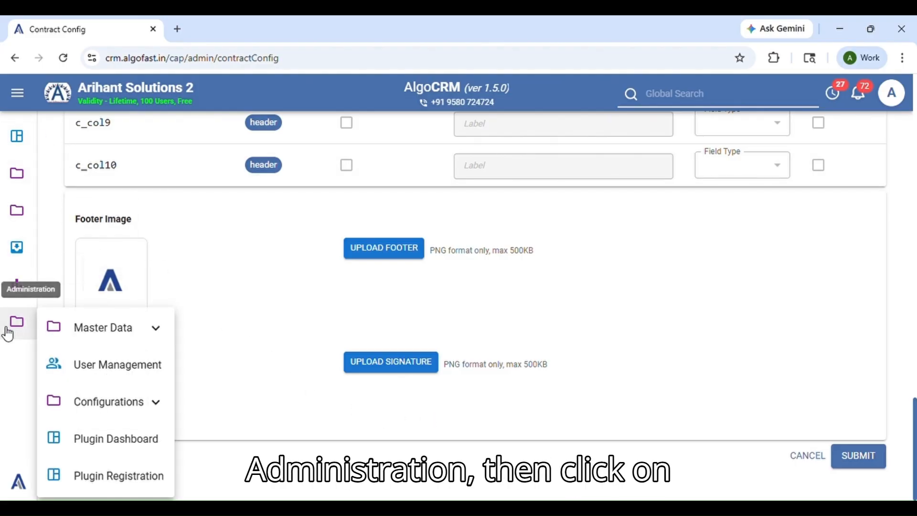
pyautogui.click(119, 400)
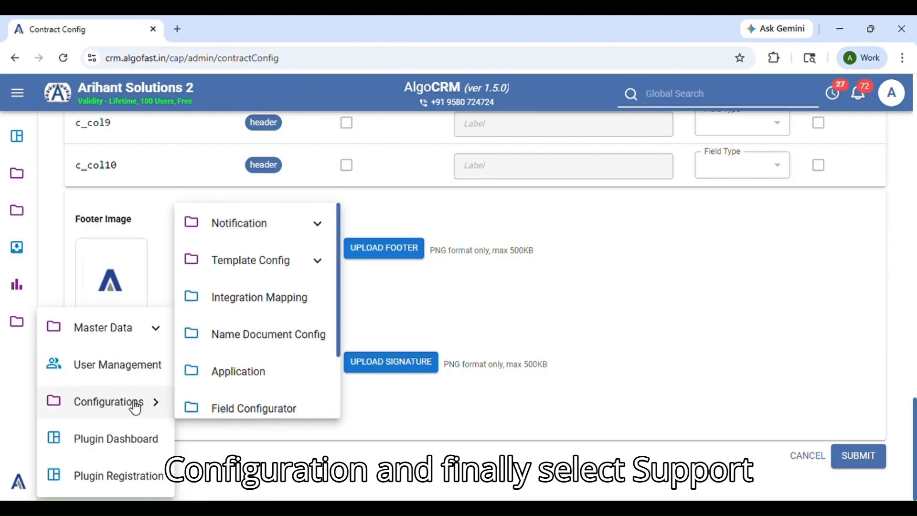
pyautogui.moveTo(263, 266)
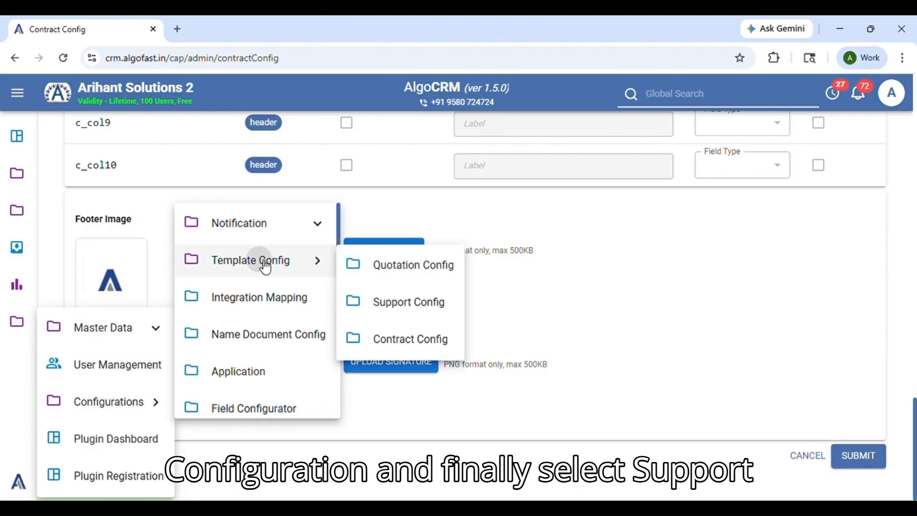
pyautogui.click(419, 318)
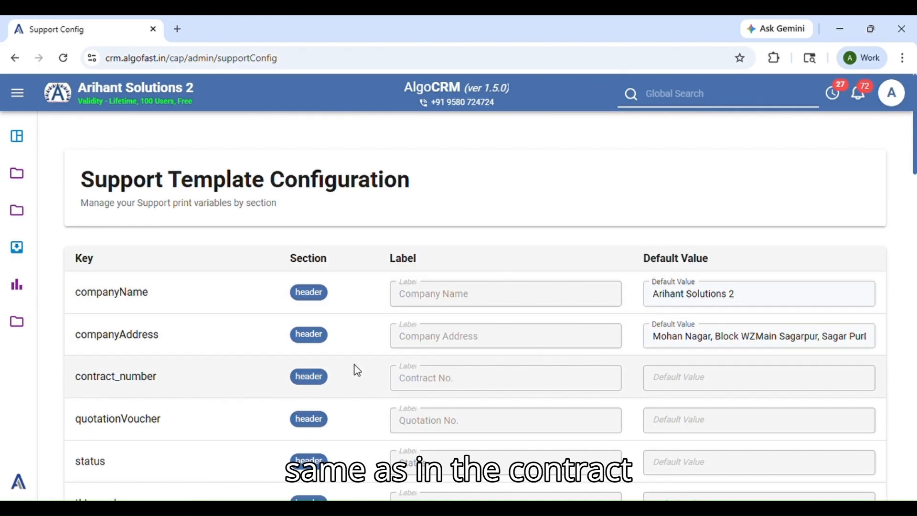
# Step: Examine the support print variables, their sections and default values, and the custom fields c_col1 to c_col10
pyautogui.scroll(-1, 349, 353)
pyautogui.scroll(1, 351, 267)
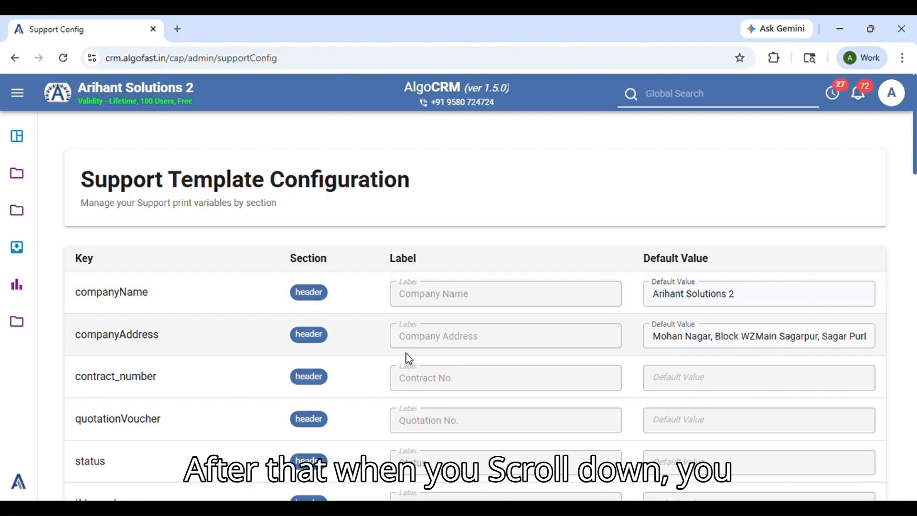
pyautogui.scroll(-7, 405, 359)
pyautogui.scroll(-8, 405, 359)
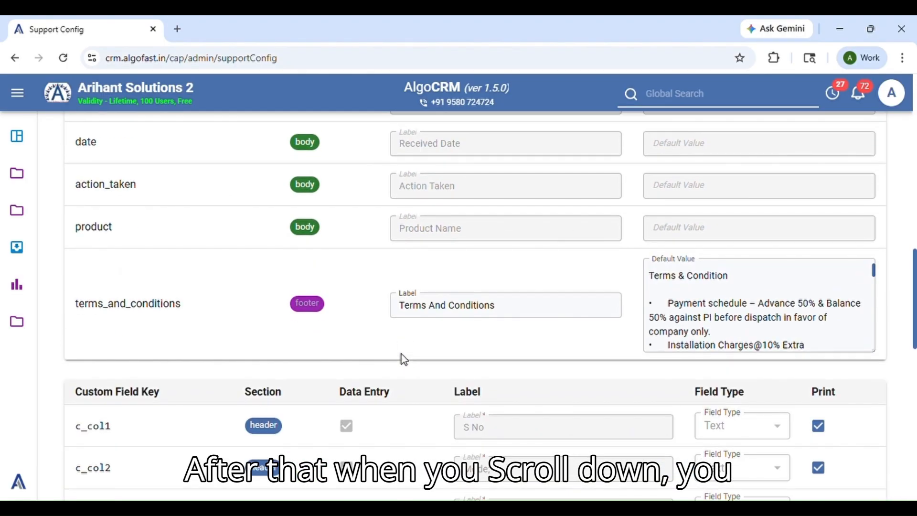
pyautogui.scroll(-4, 493, 345)
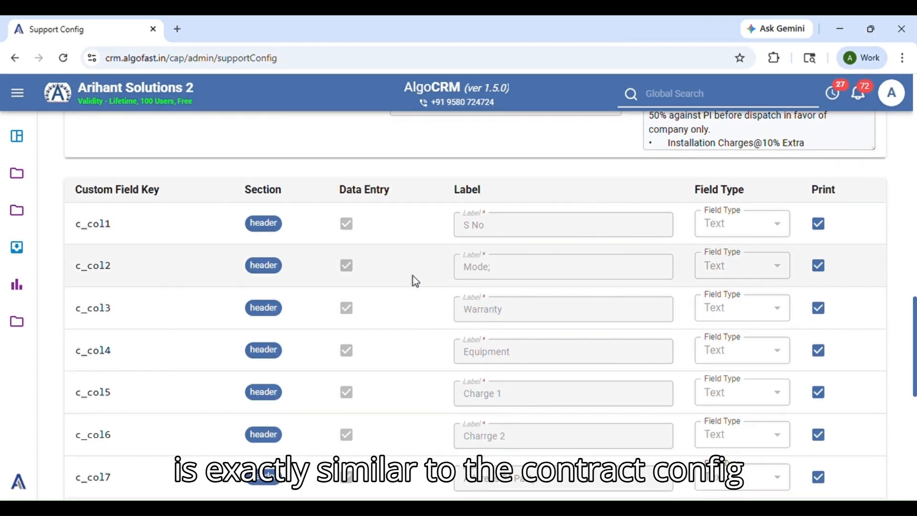
pyautogui.scroll(-1, 528, 381)
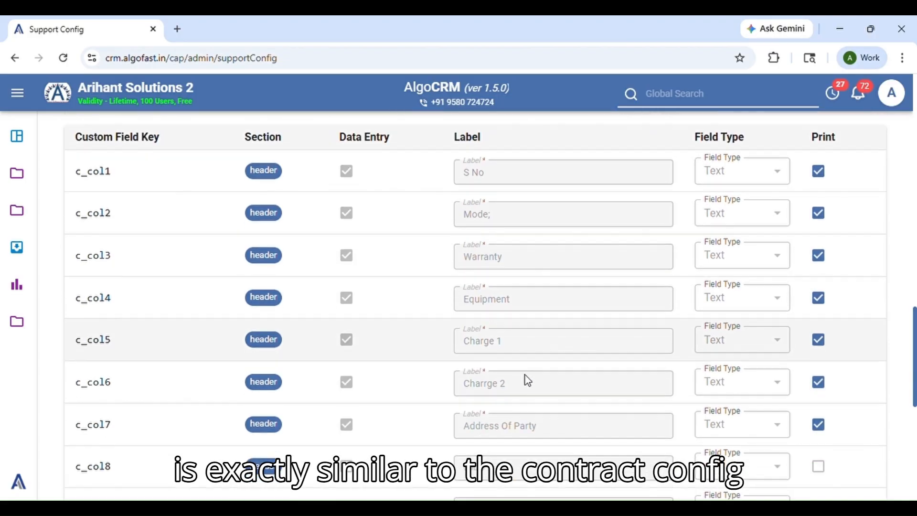
pyautogui.scroll(-2, 528, 381)
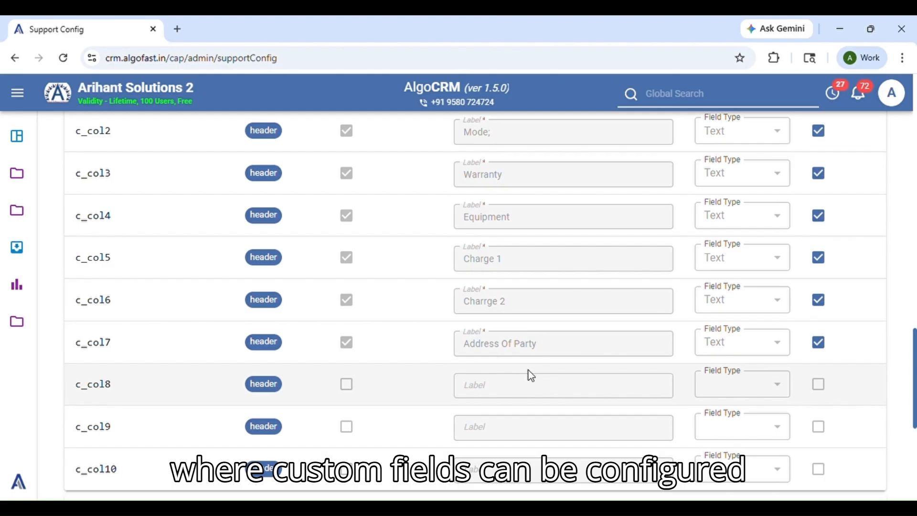
pyautogui.scroll(2, 528, 377)
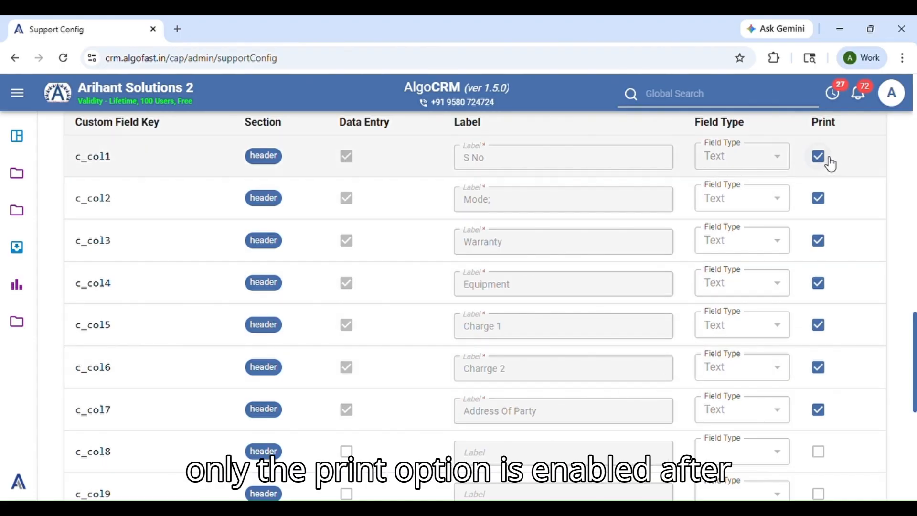
# Step: Check the Print option of custom field c_col1 and the footer and signature images of the support template
pyautogui.click(830, 161)
pyautogui.click(830, 161)
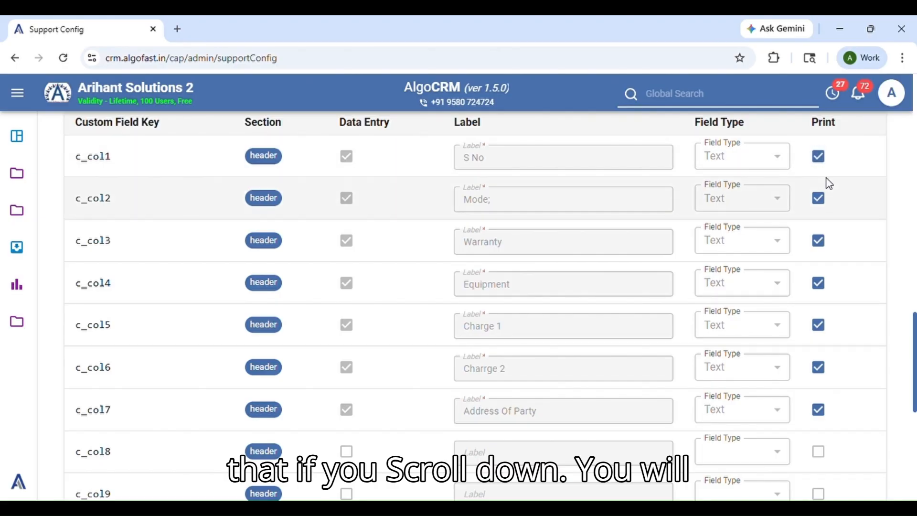
pyautogui.scroll(-2, 435, 316)
pyautogui.scroll(-5, 439, 321)
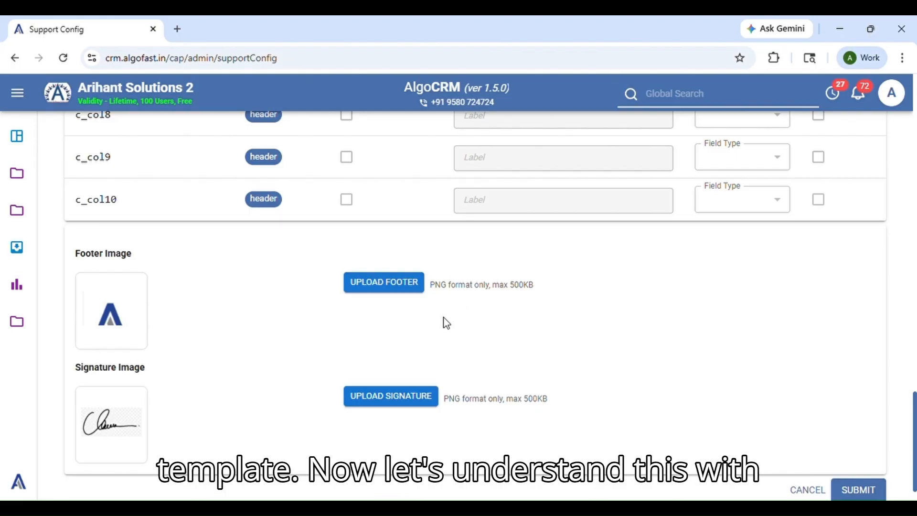
pyautogui.scroll(-1, 542, 383)
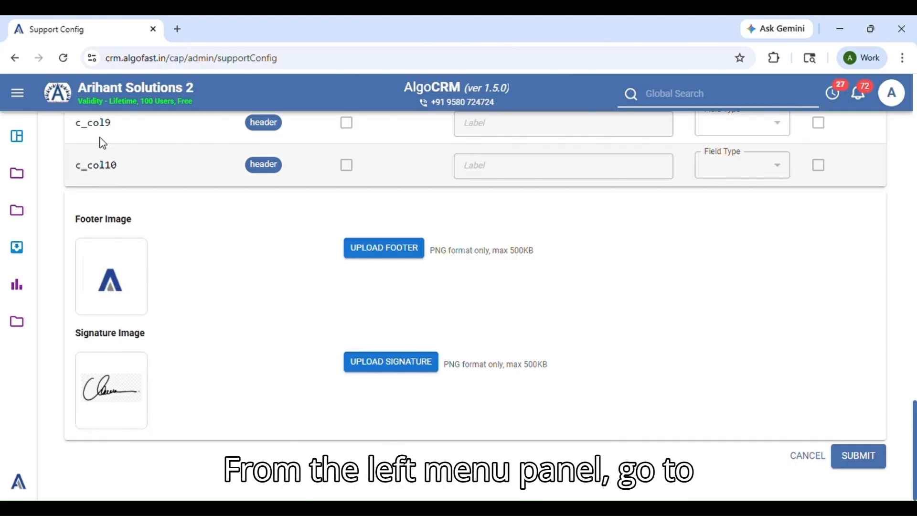
# Step: Open the list of contracts under Documents and start adding a new contract
pyautogui.moveTo(15, 212)
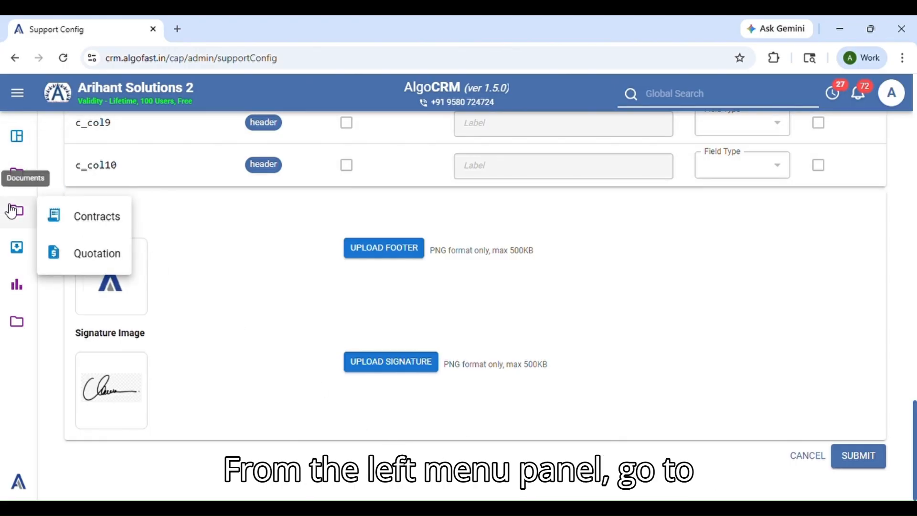
pyautogui.click(86, 223)
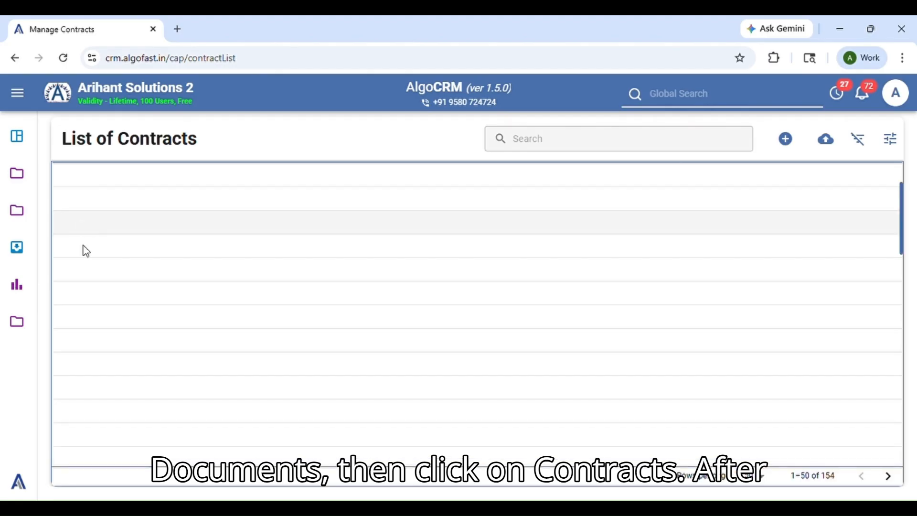
pyautogui.click(786, 140)
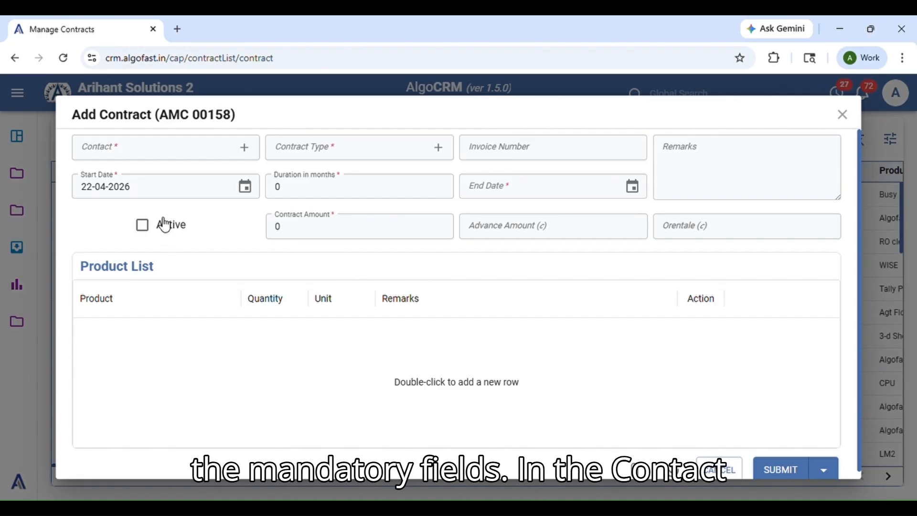
# Step: Select the customer as the new contract's contact and set the contract type to AMC
pyautogui.click(142, 146)
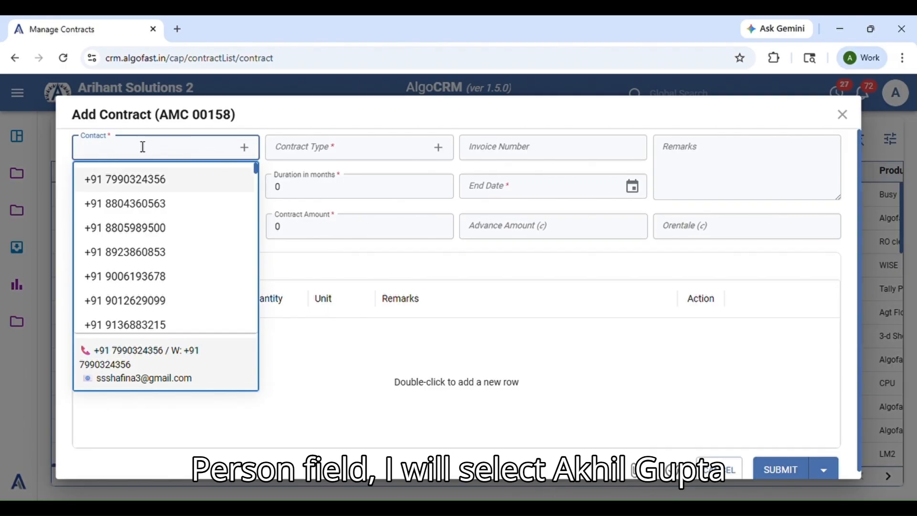
pyautogui.write('akhil')
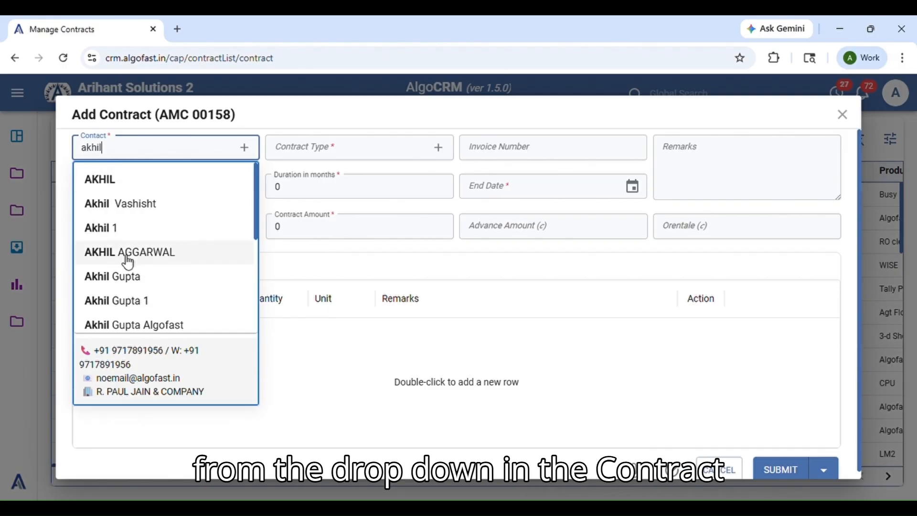
pyautogui.click(123, 275)
pyautogui.click(349, 153)
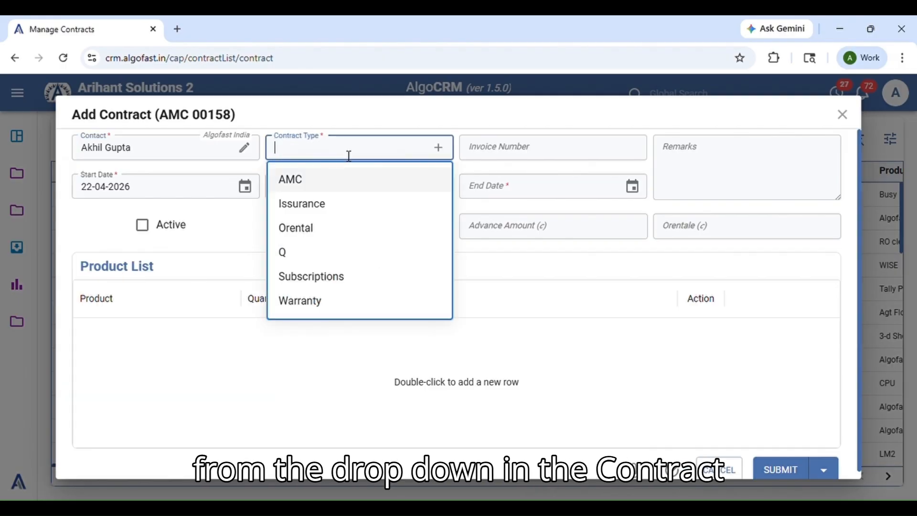
pyautogui.click(308, 185)
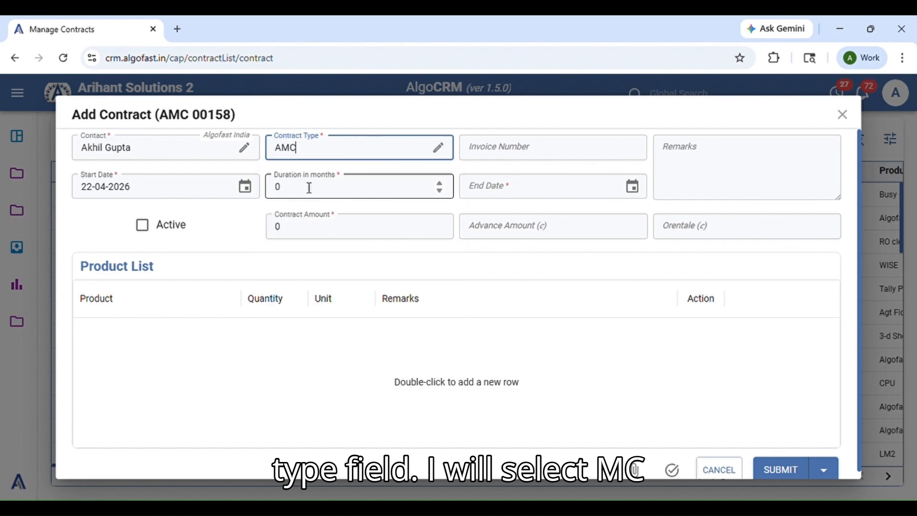
# Step: Set the contract's duration to 2 months and its contract amount to 1000
pyautogui.click(338, 193)
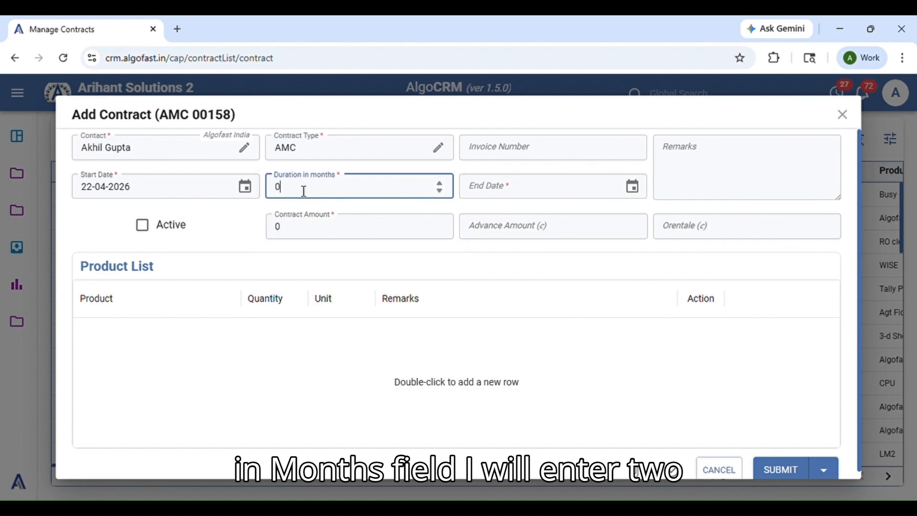
pyautogui.write('2')
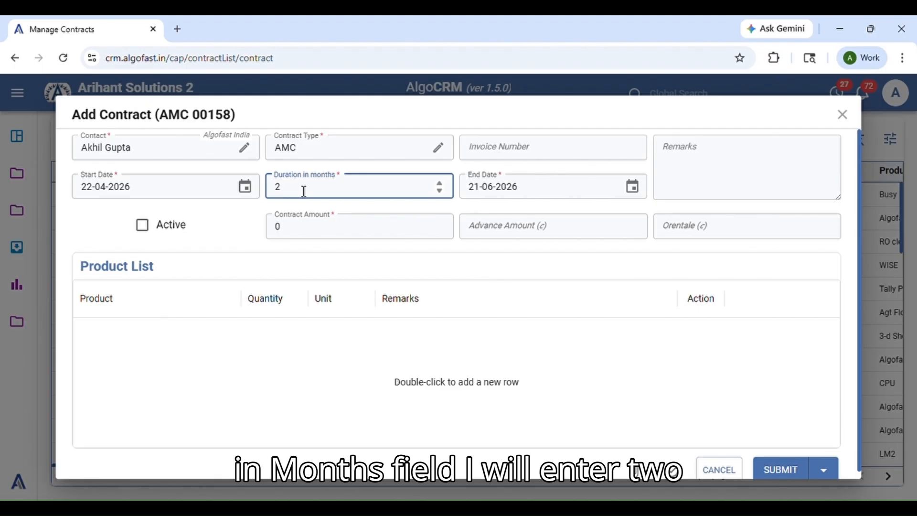
pyautogui.click(319, 235)
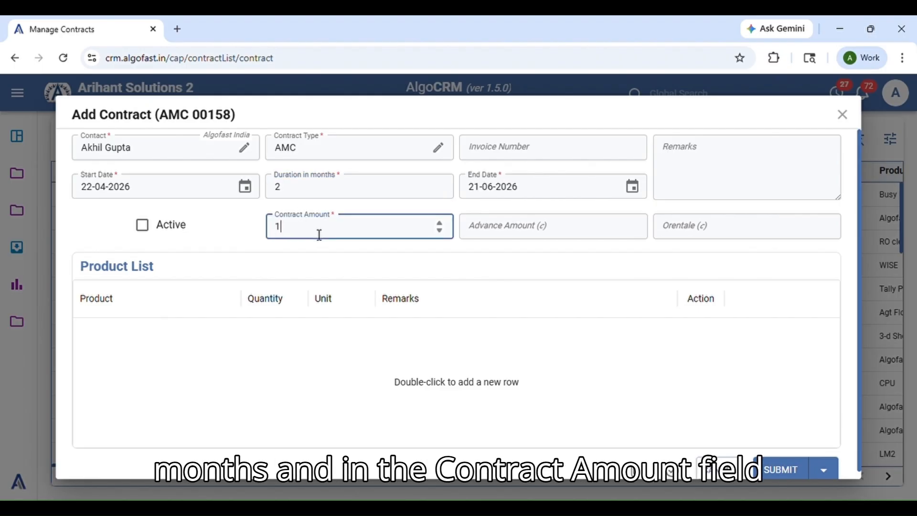
pyautogui.write('000')
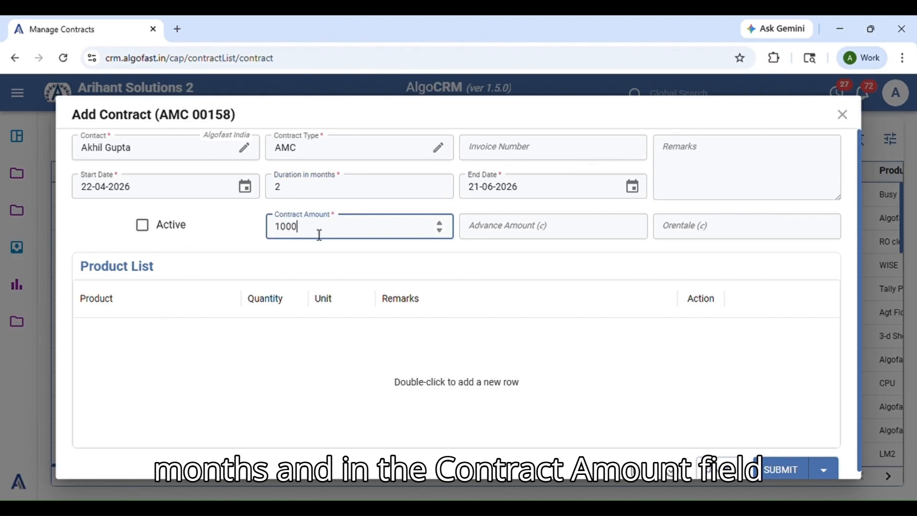
pyautogui.click(247, 358)
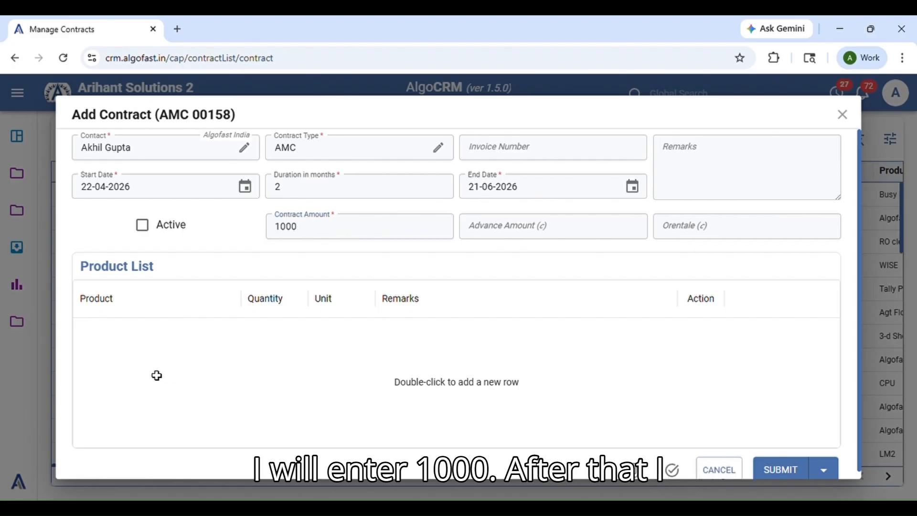
# Step: Add Busy Accounting Software as a row in the contract's product list
pyautogui.doubleClick(122, 343)
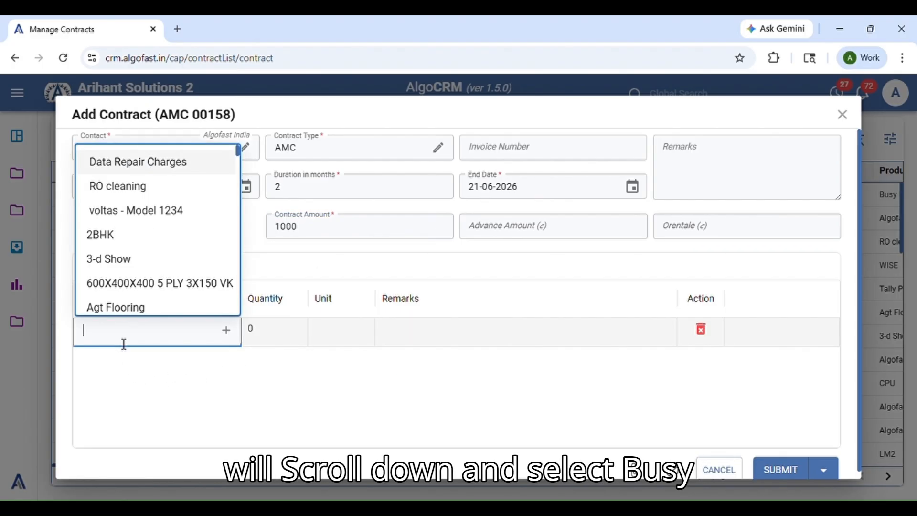
pyautogui.write('bus')
pyautogui.click(162, 188)
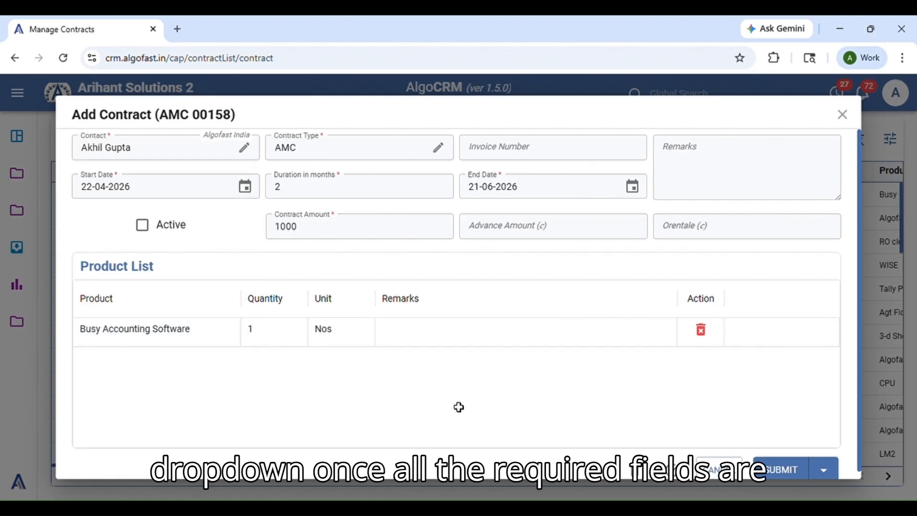
# Step: Submit the contract for printing with Contract Template 1
pyautogui.scroll(-1, 459, 407)
pyautogui.click(827, 464)
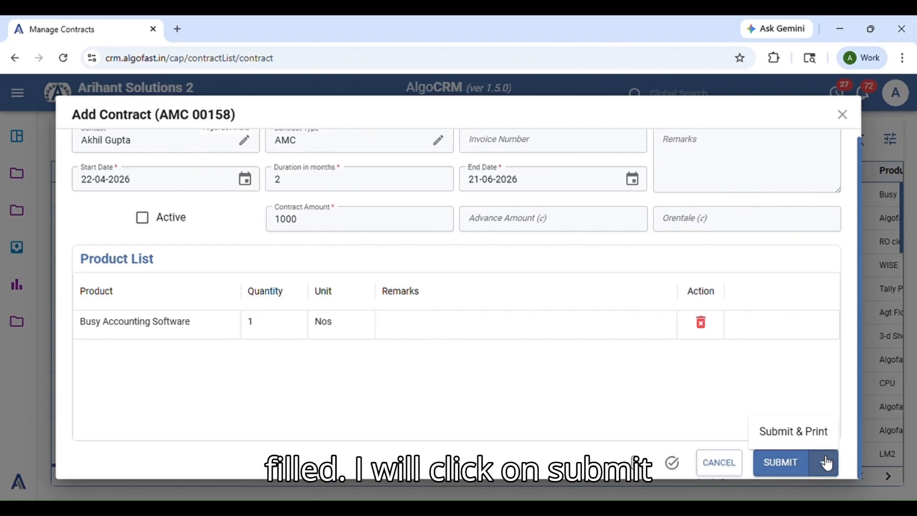
pyautogui.click(794, 431)
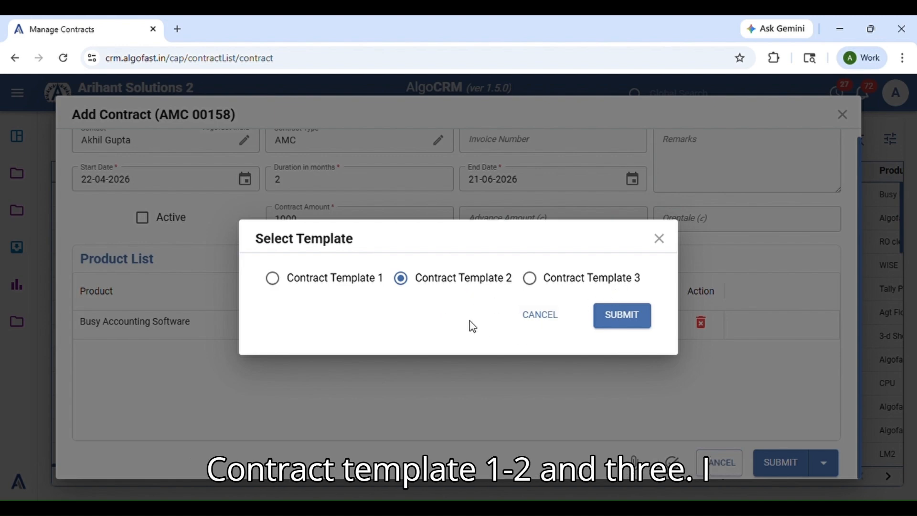
pyautogui.click(278, 282)
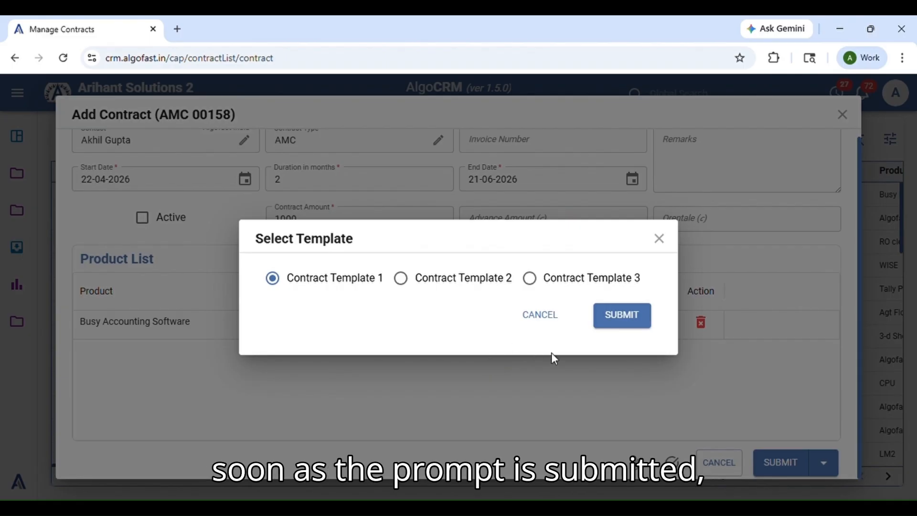
pyautogui.click(627, 322)
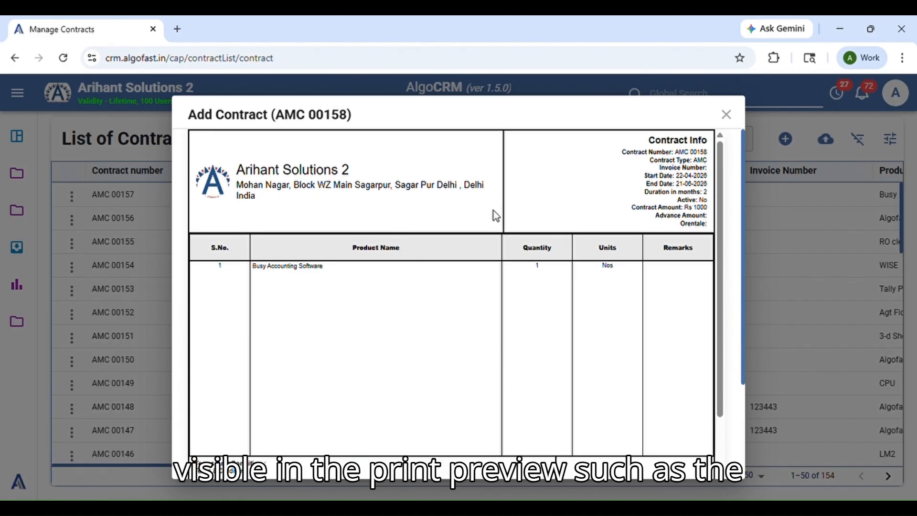
# Step: Review the contract's print preview for the terms and conditions, signature and footer image, and close it
pyautogui.scroll(-2, 333, 287)
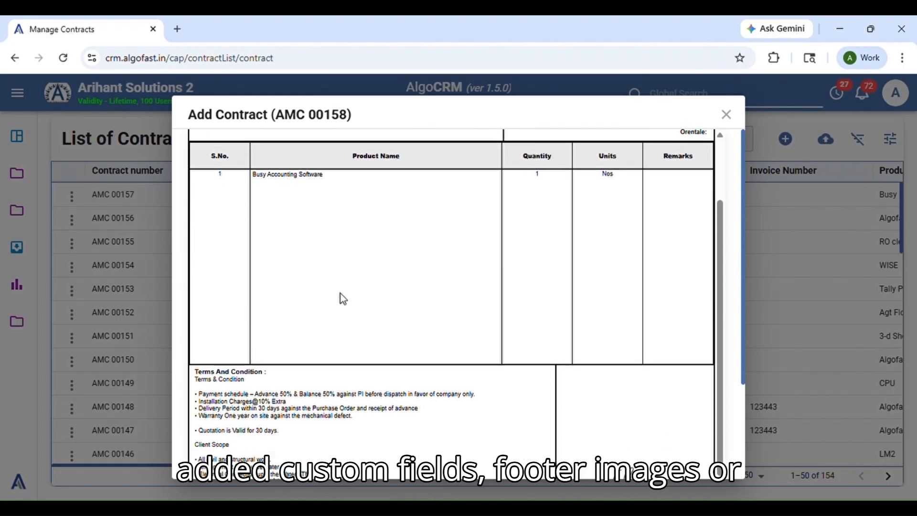
pyautogui.scroll(-5, 343, 299)
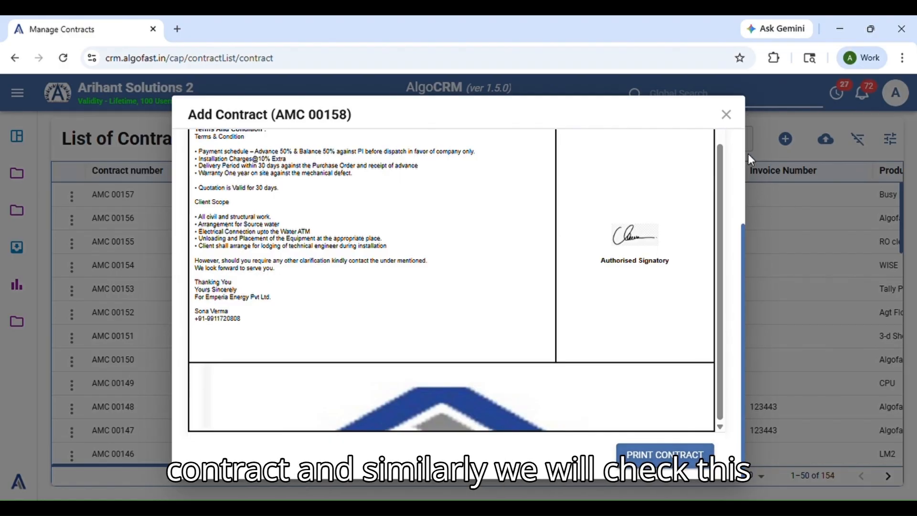
pyautogui.click(727, 115)
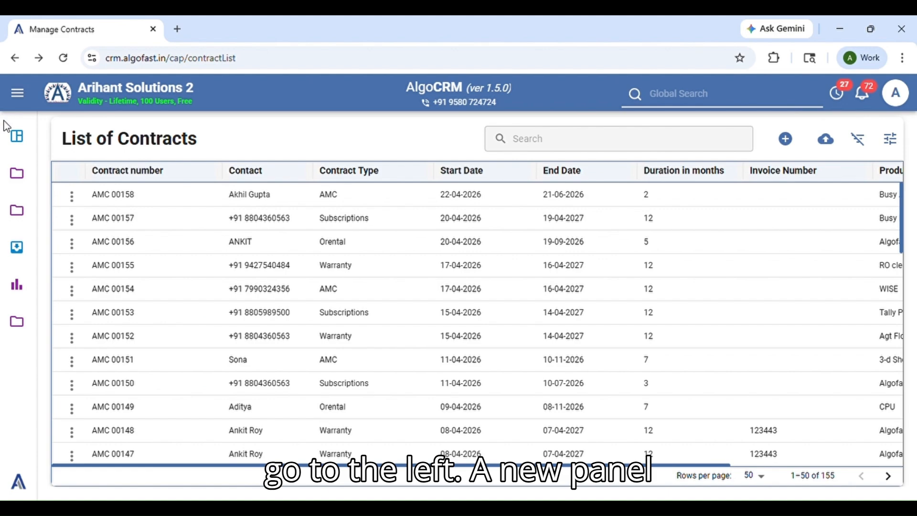
# Step: Open the list of support tickets and start a new support ticket
pyautogui.moveTo(7, 177)
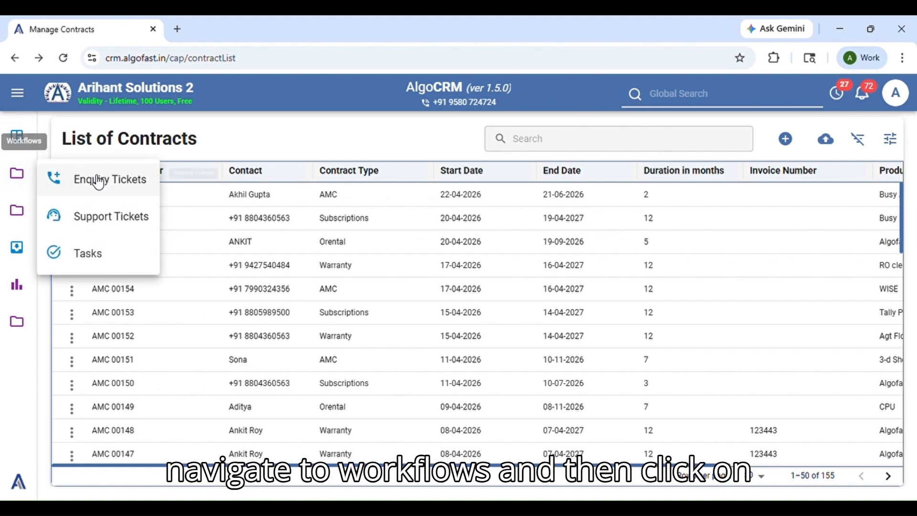
pyautogui.click(113, 223)
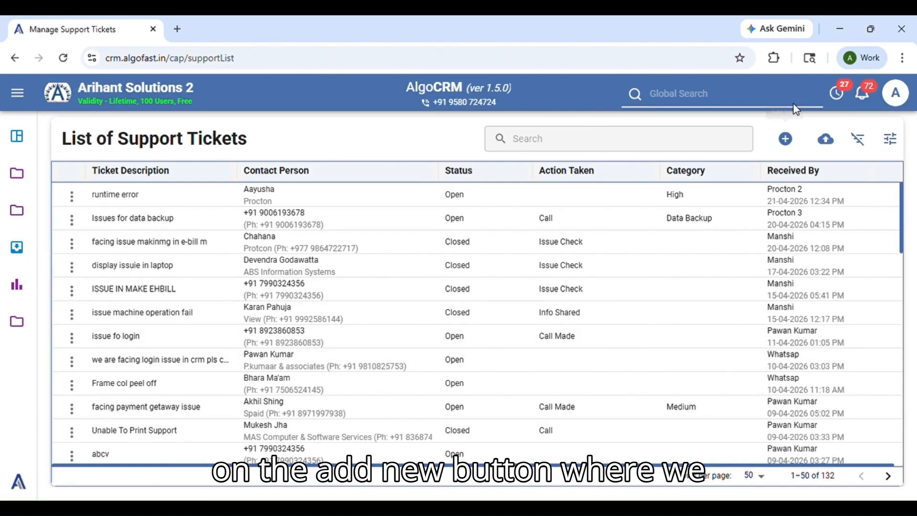
pyautogui.click(791, 142)
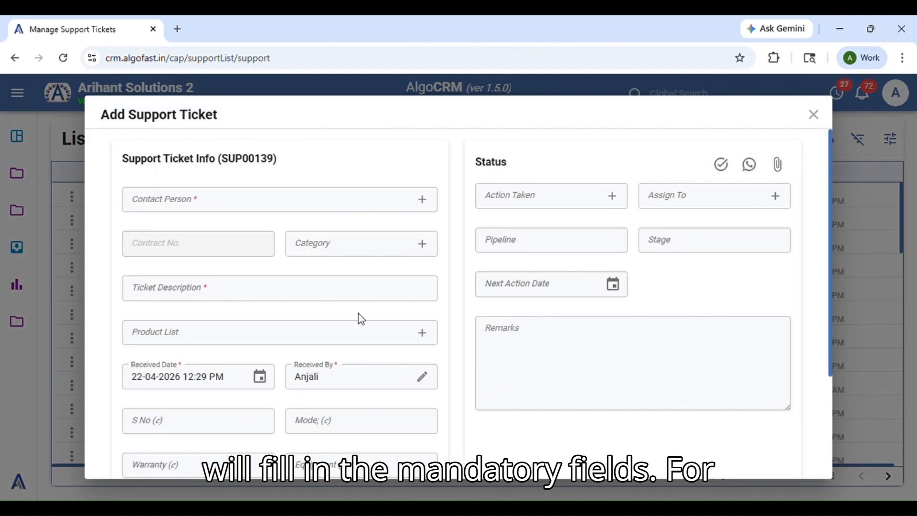
# Step: Select the customer as contact person and enter the ticket description "Facing issue with software installation, getting an error during setup"
pyautogui.click(262, 211)
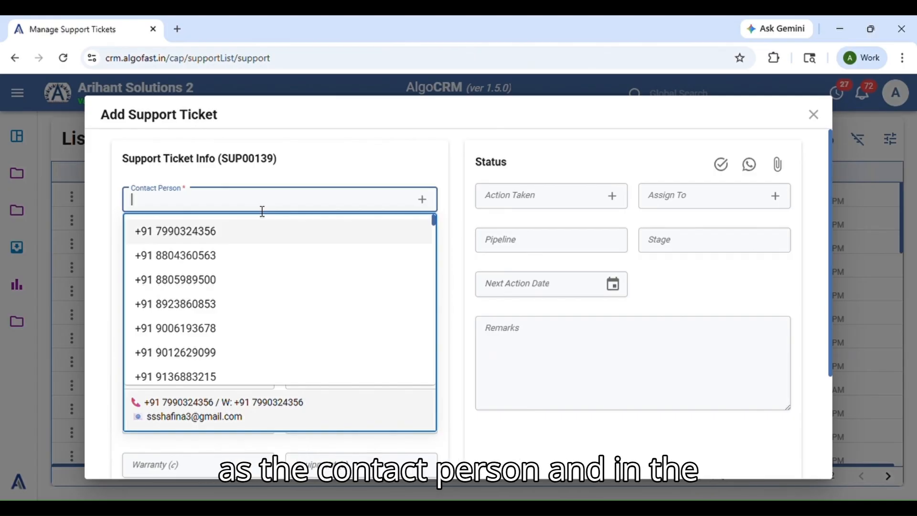
pyautogui.write('akhil')
pyautogui.click(193, 333)
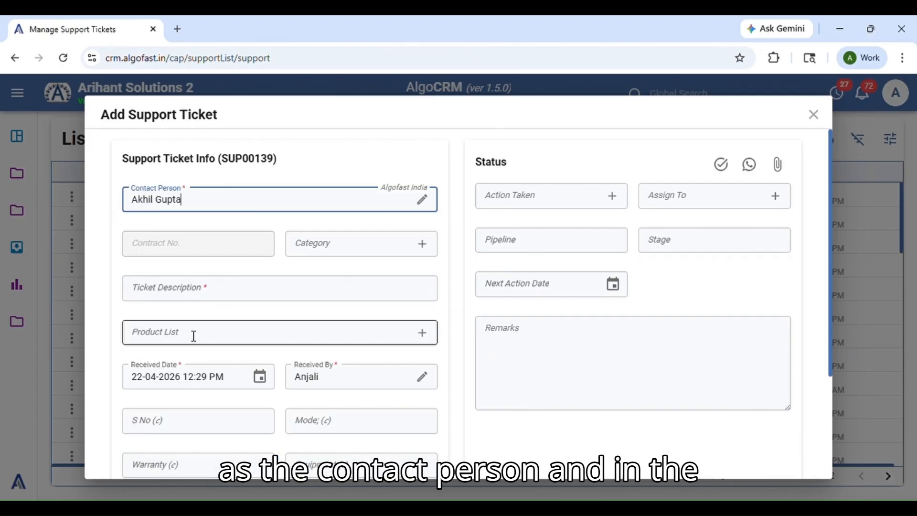
pyautogui.click(822, 158)
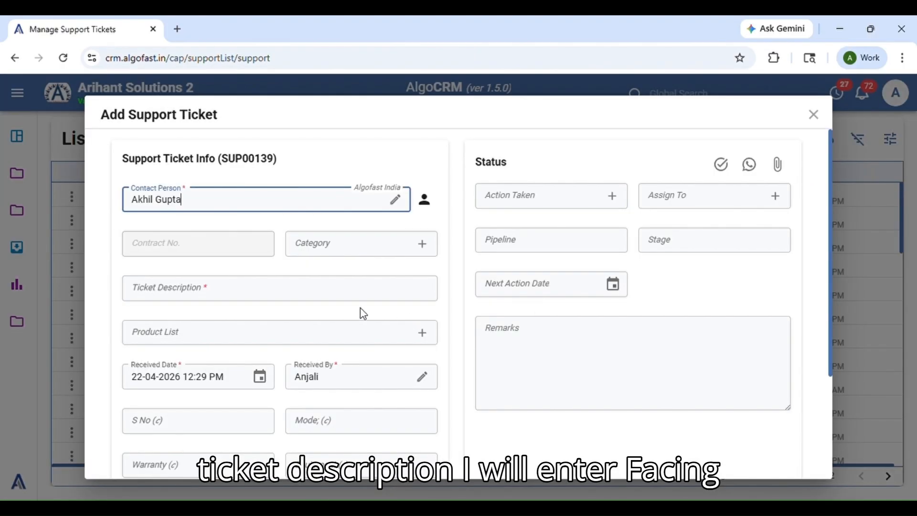
pyautogui.click(297, 288)
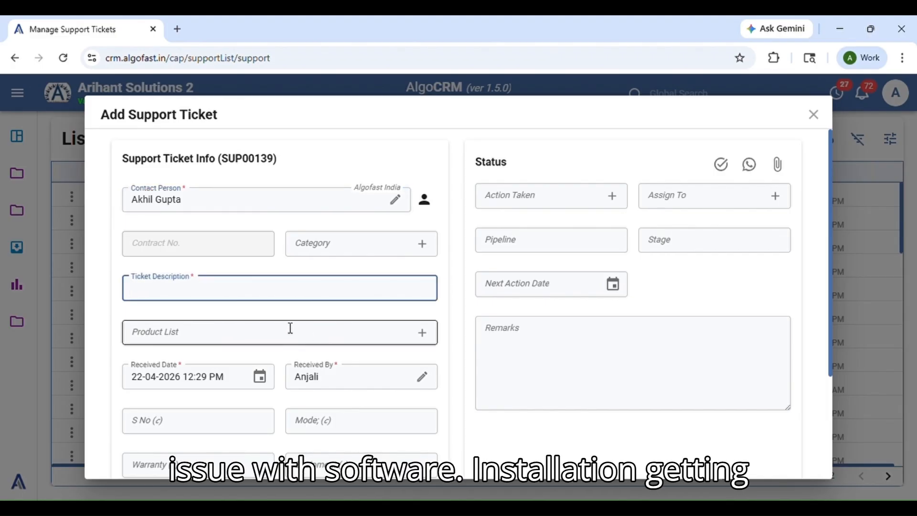
pyautogui.write('Facing issue with software installation, getting an error during setup')
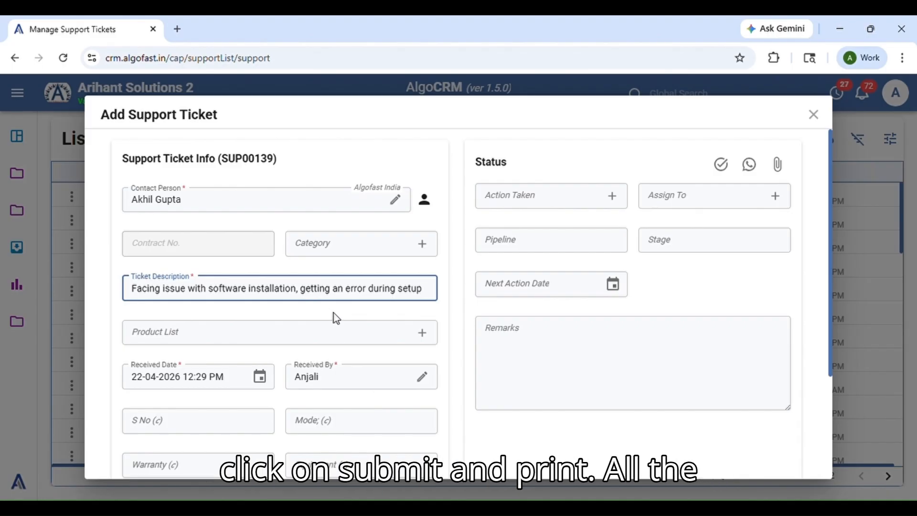
# Step: Submit the support ticket for printing with Support Template 1
pyautogui.scroll(-3, 468, 378)
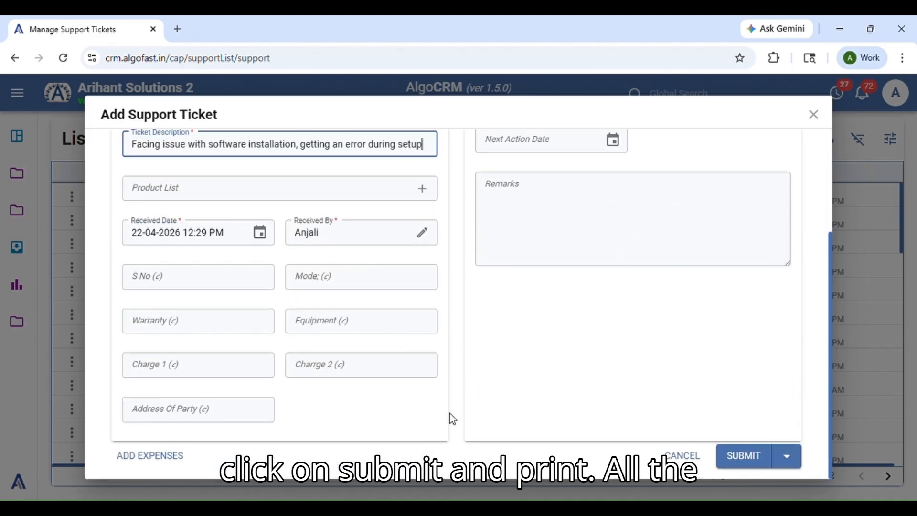
pyautogui.click(786, 457)
pyautogui.click(761, 434)
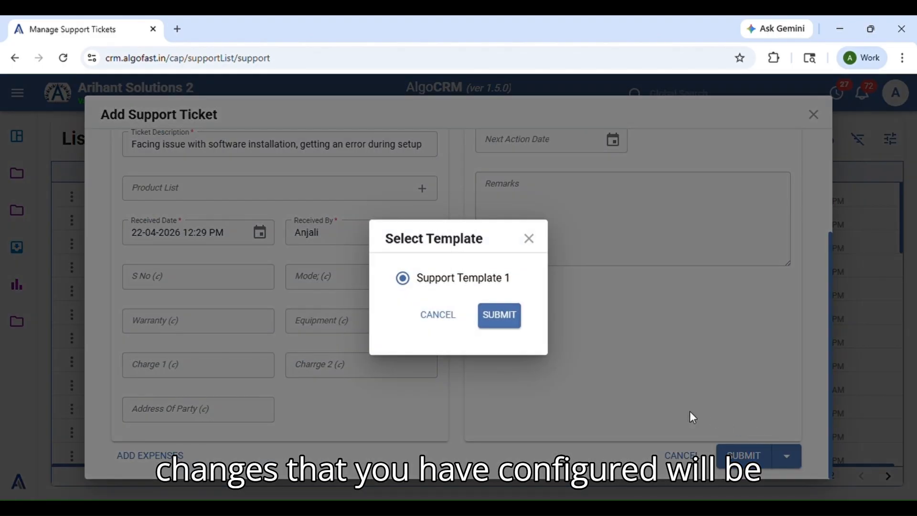
pyautogui.click(499, 319)
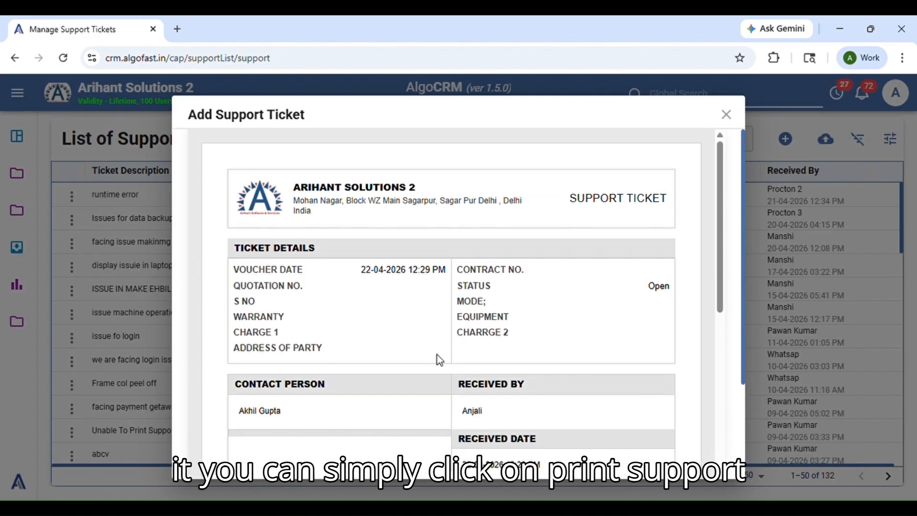
# Step: Review the support ticket's print preview for the ticket details, terms and conditions, signature and footer image, and close it
pyautogui.scroll(-5, 449, 361)
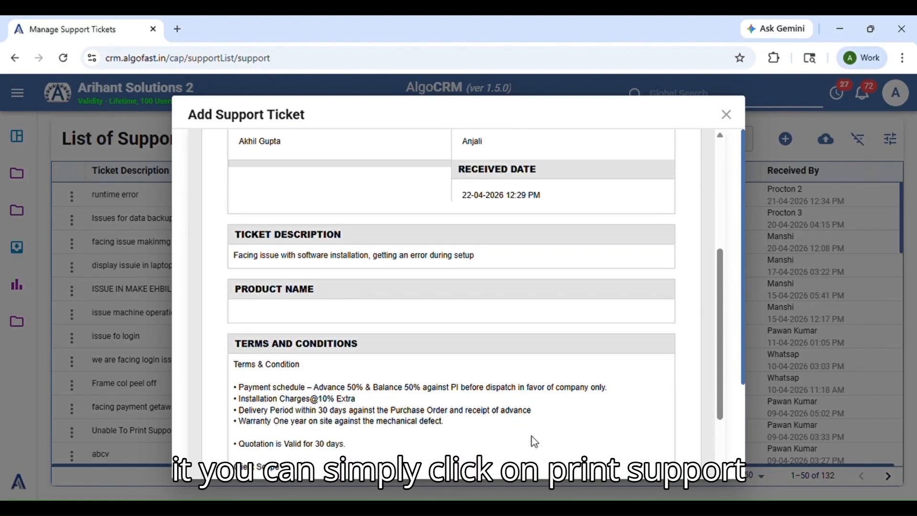
pyautogui.scroll(-10, 658, 486)
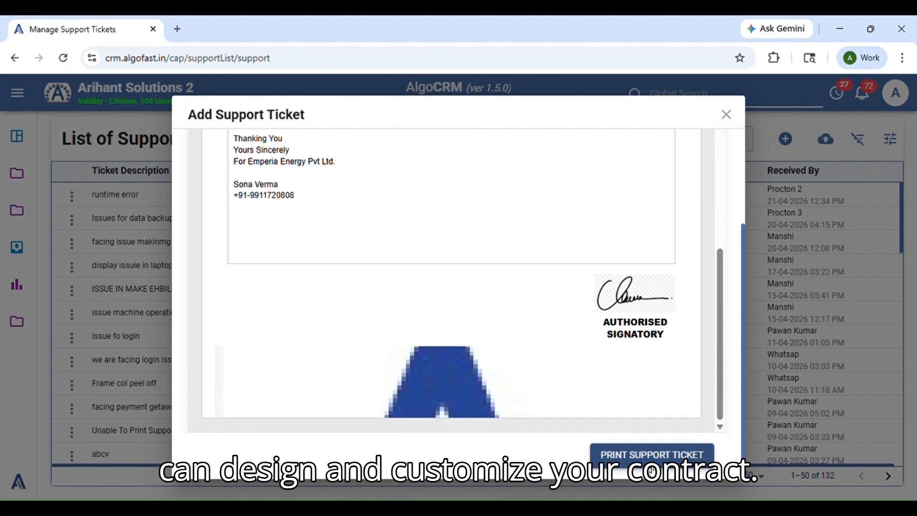
pyautogui.scroll(3, 499, 372)
pyautogui.scroll(3, 498, 373)
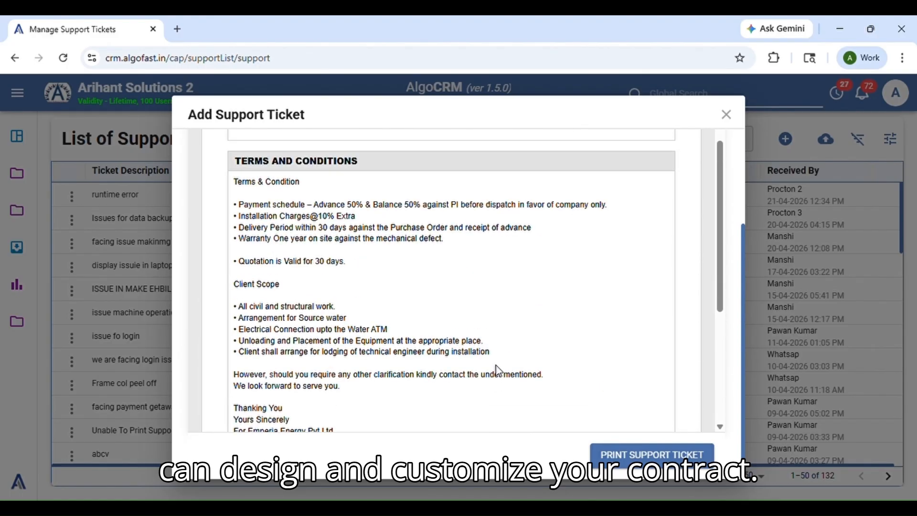
pyautogui.click(735, 118)
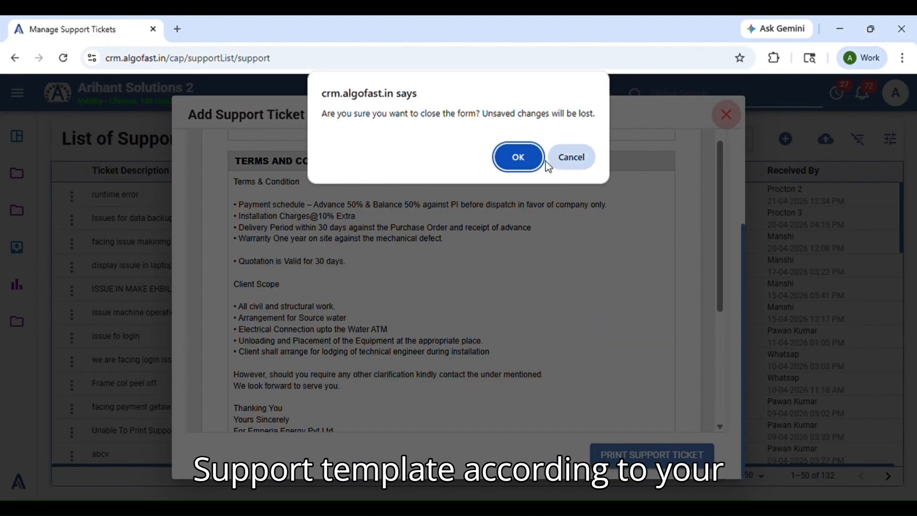
pyautogui.click(517, 157)
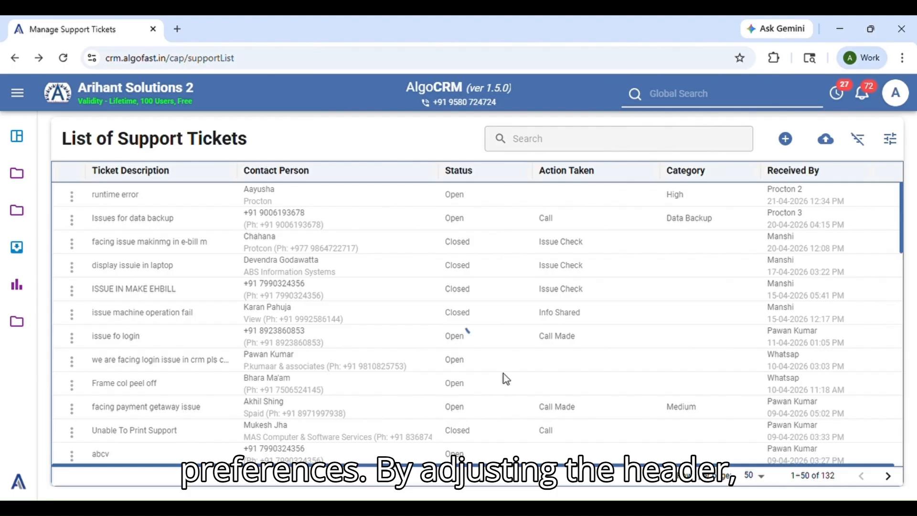